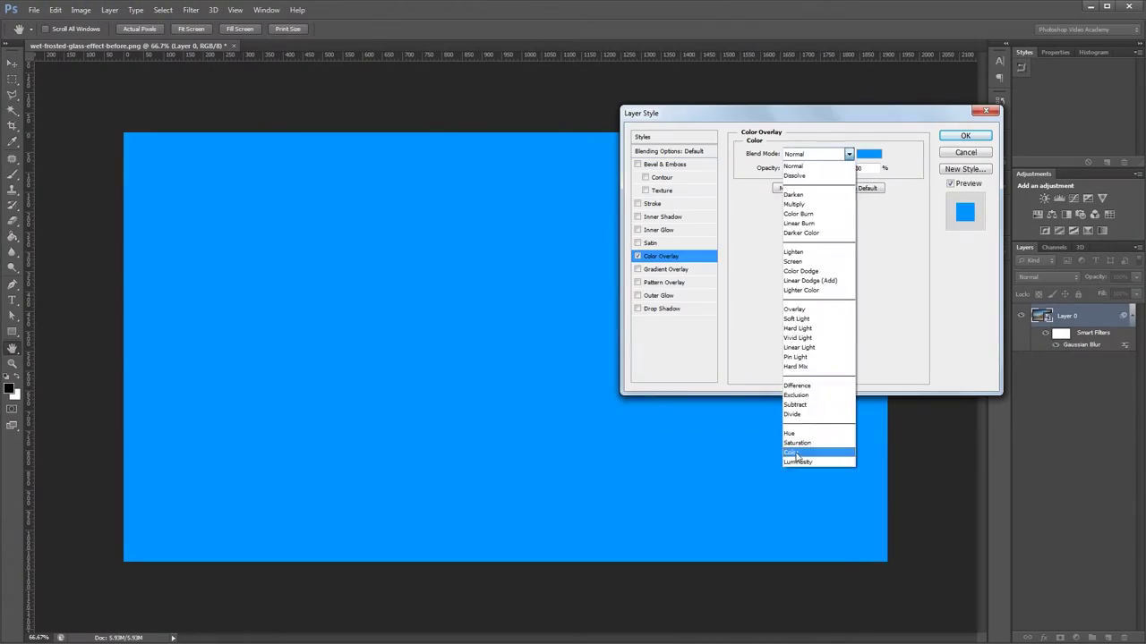
Go from the finished-effect preview back to wet-frosted-glass-effect-before.png with only its Background layer.
left_click(813, 535)
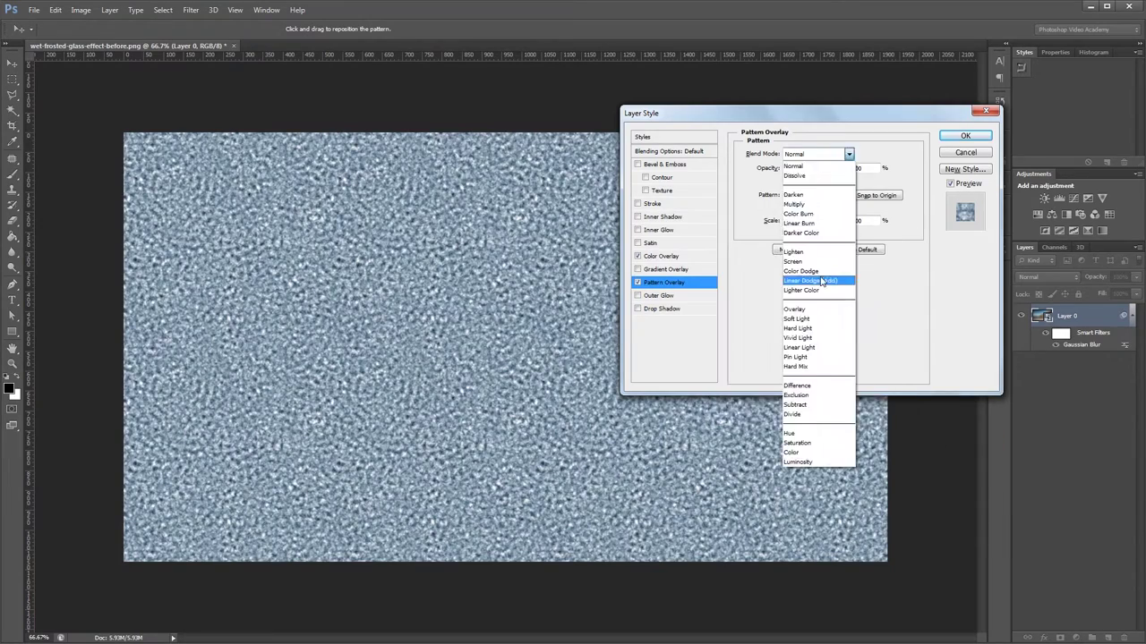
left_click(822, 281)
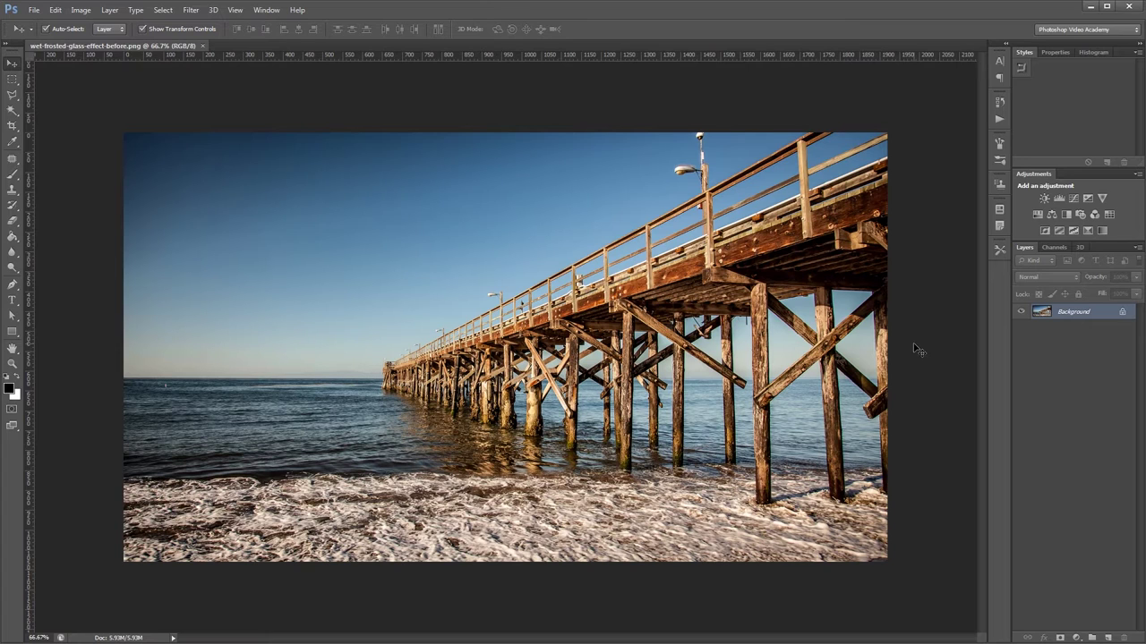
Convert the Background layer to a smart object and apply a 75-pixel Gaussian Blur.
right_click(1091, 314)
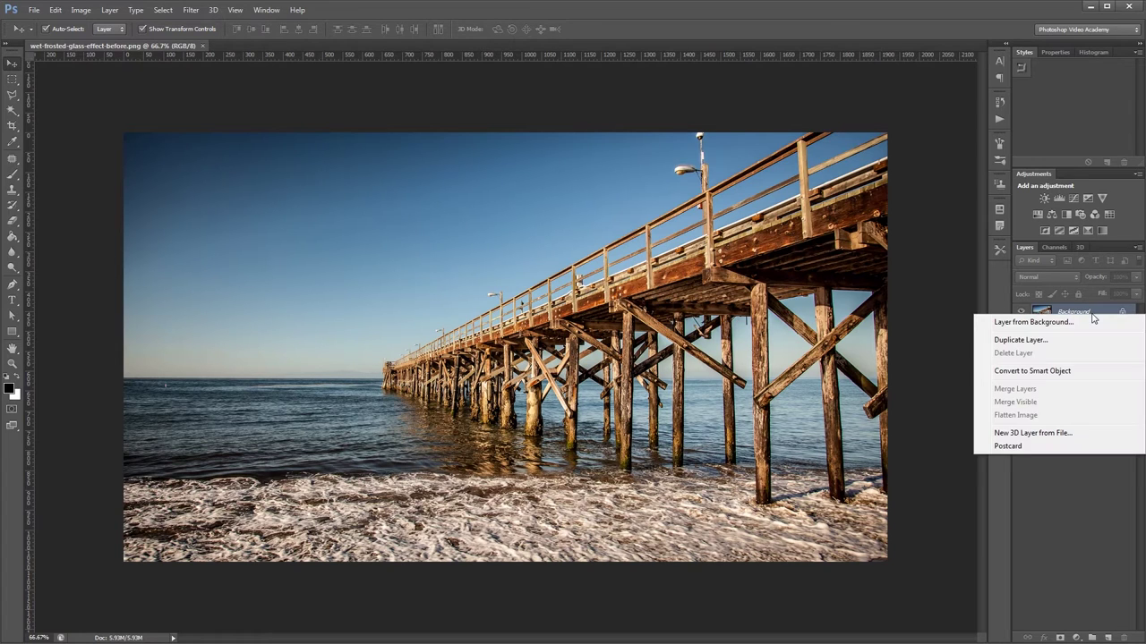
left_click(1067, 372)
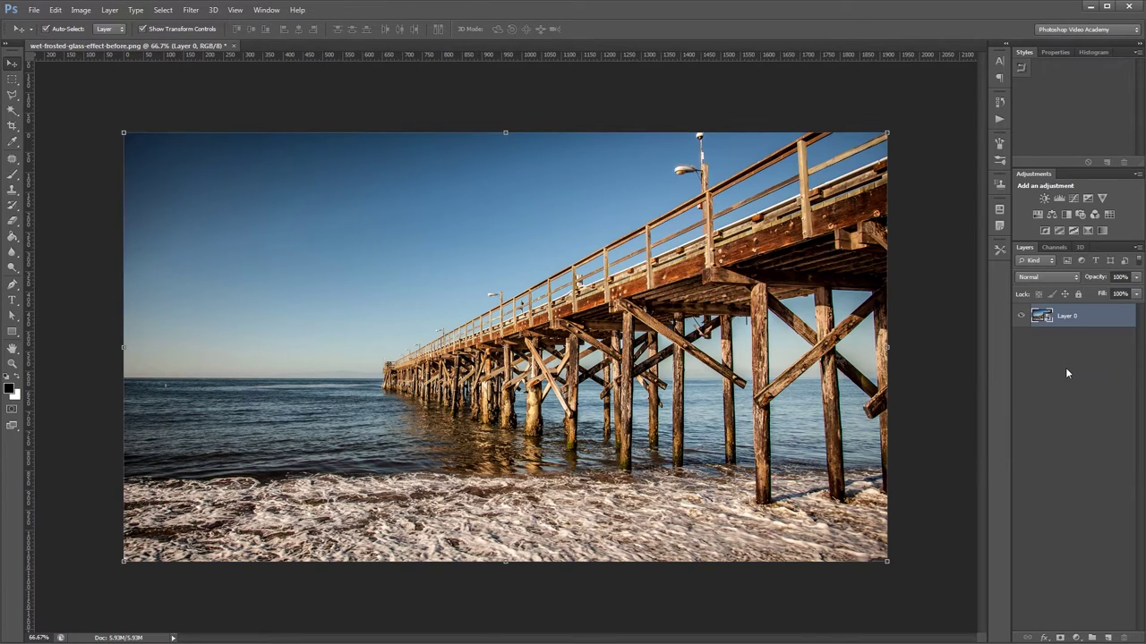
left_click(191, 9)
mouse_move(254, 136)
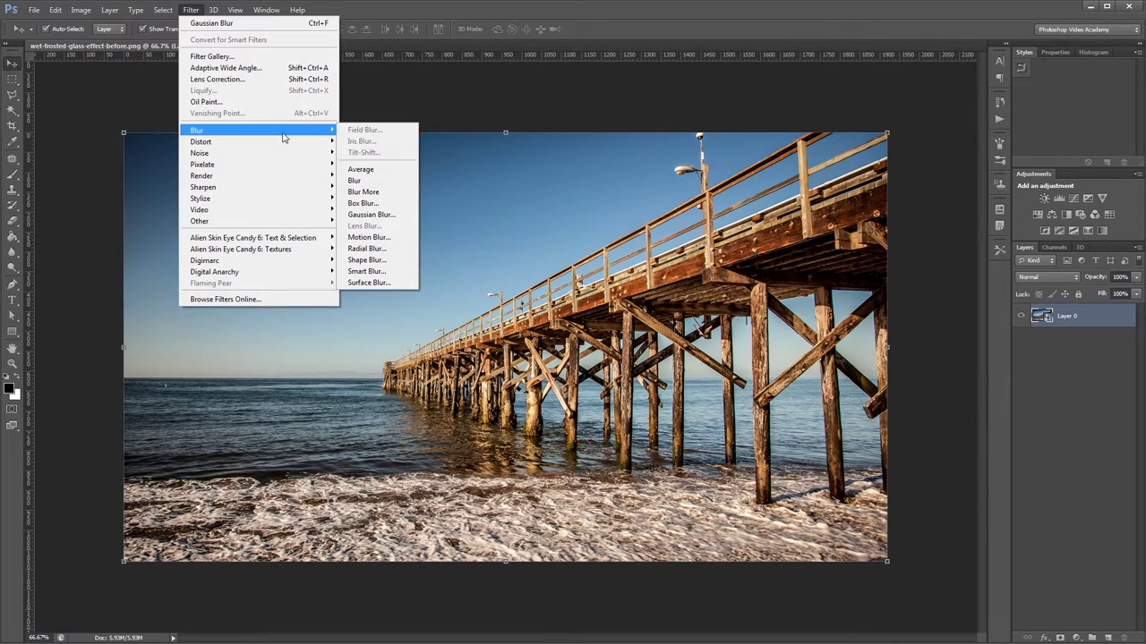
left_click(396, 216)
type("75")
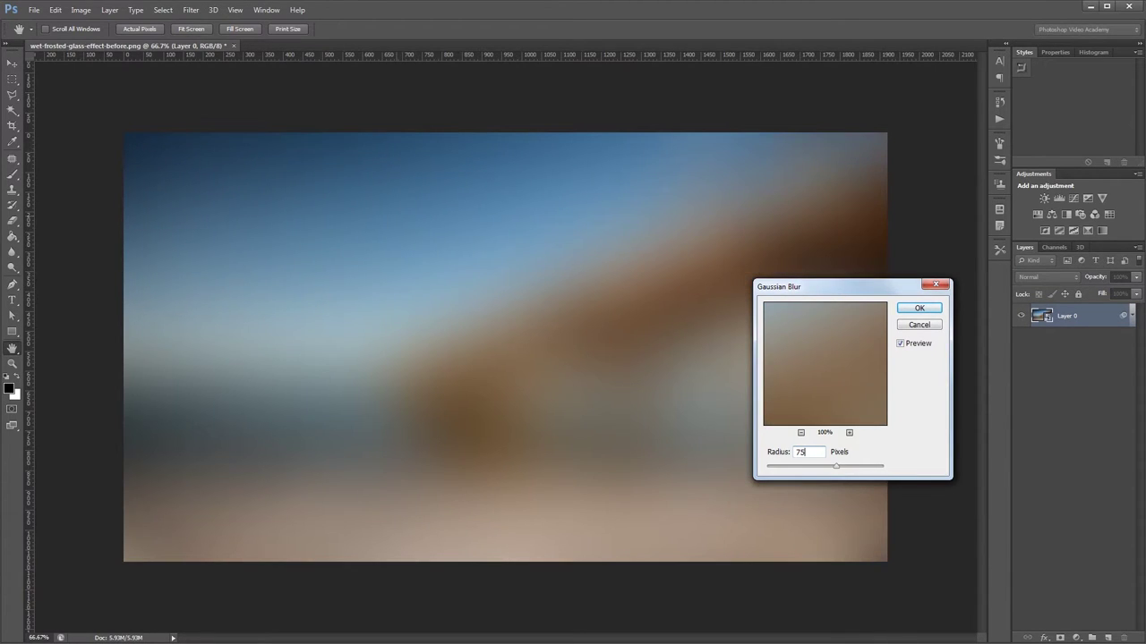
key("Return")
key("v")
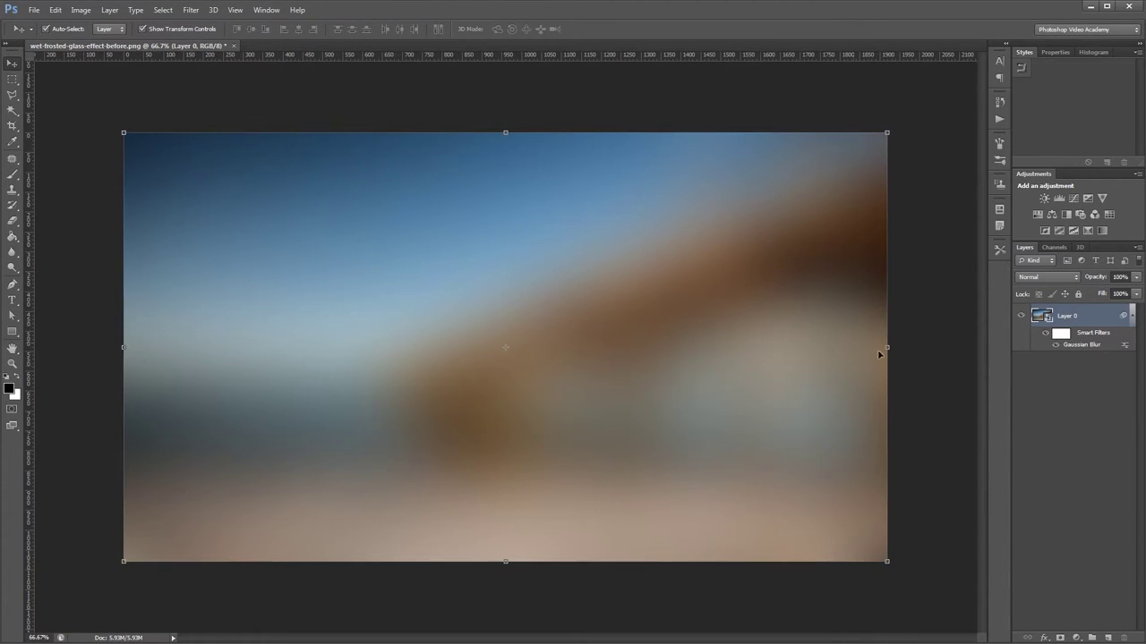
Give Layer 0 a #0095ff Color Overlay in Color blend mode at lowered opacity.
double_click(1093, 320)
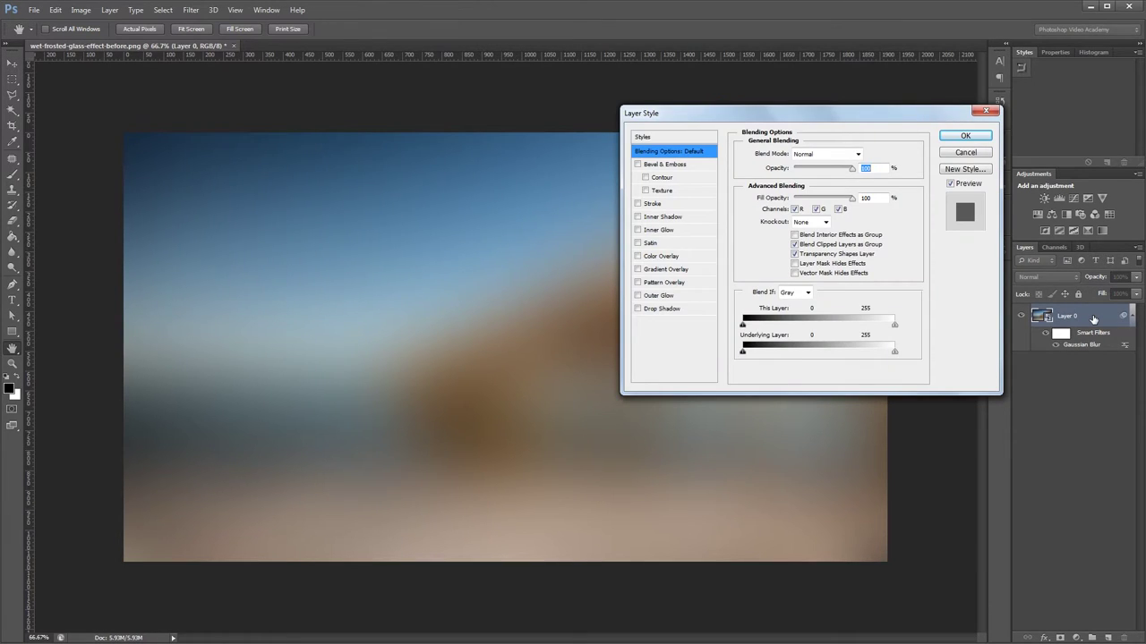
left_click(662, 257)
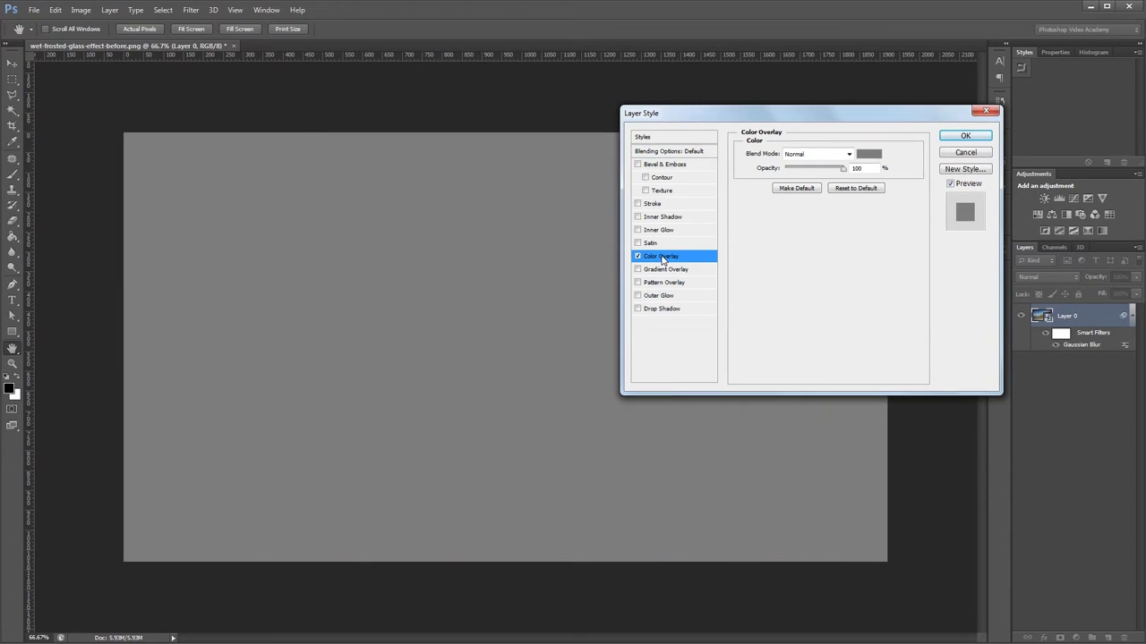
left_click(868, 155)
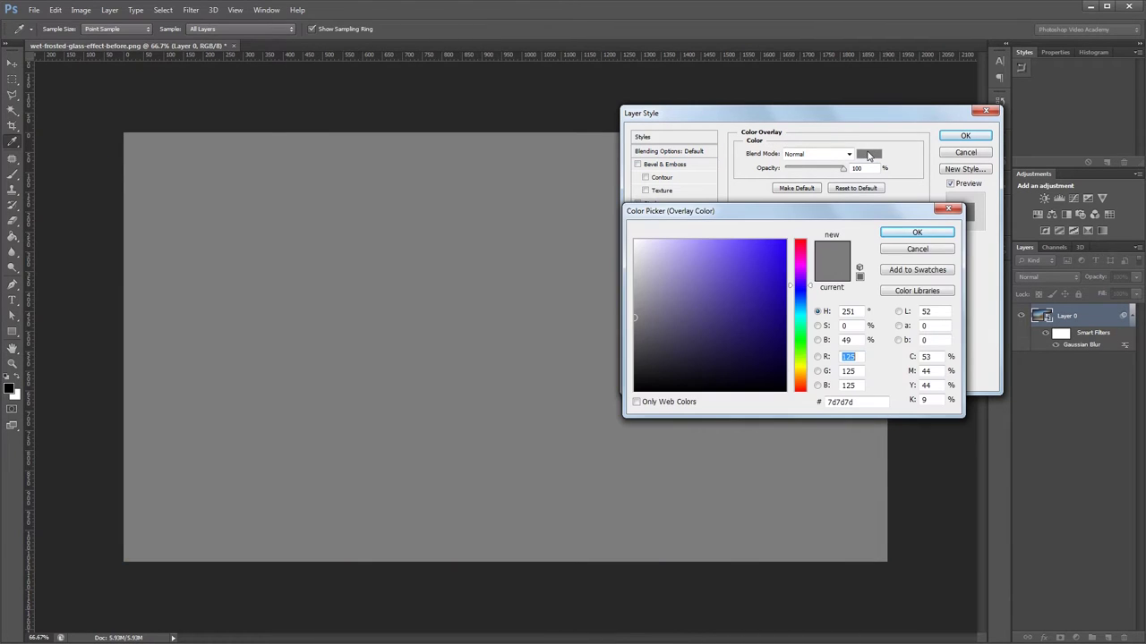
left_click_drag(866, 402, 817, 407)
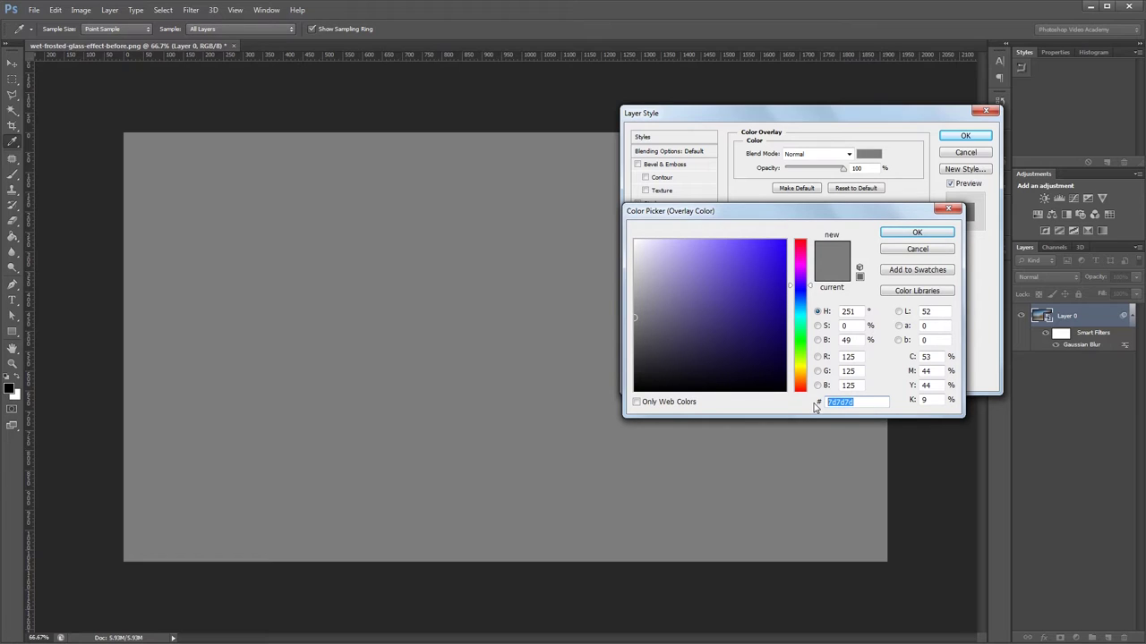
type("00")
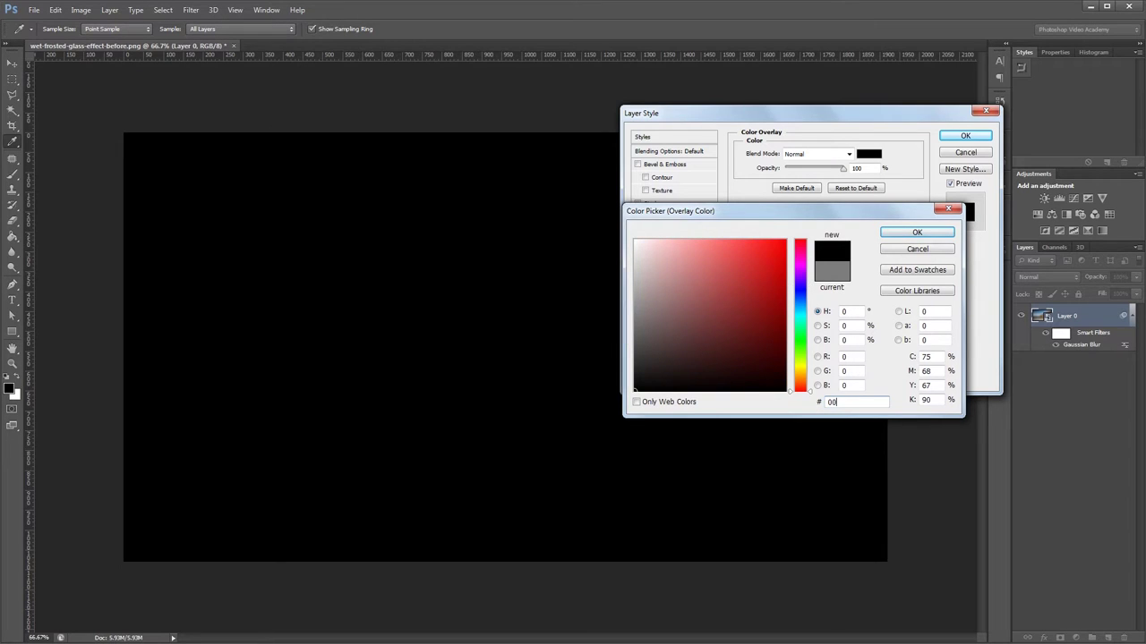
type("095fff")
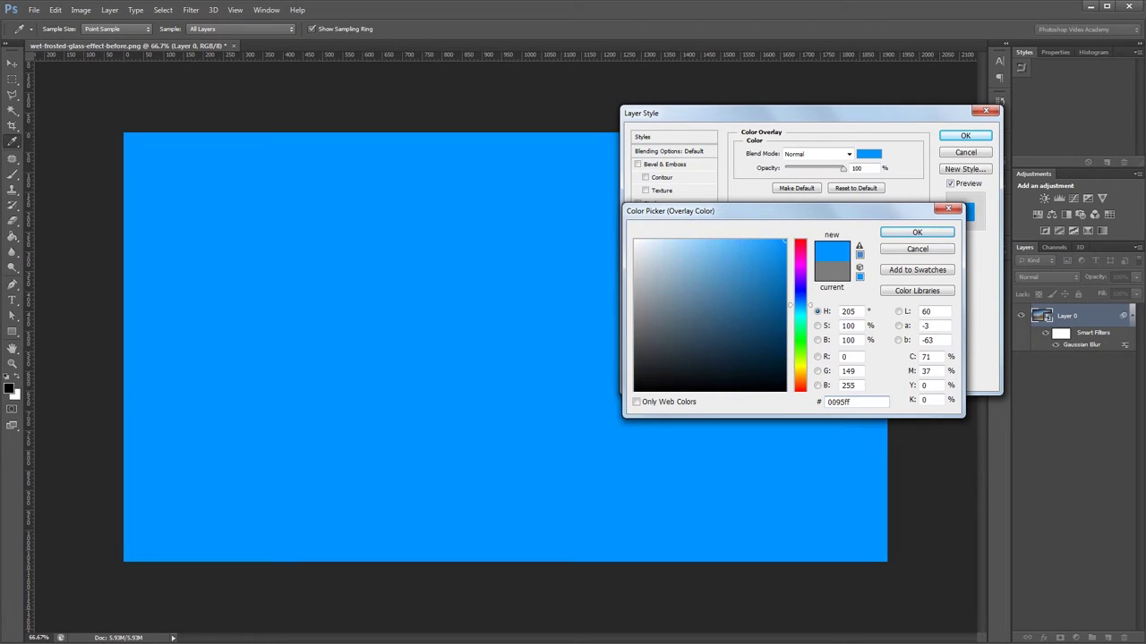
key("Return")
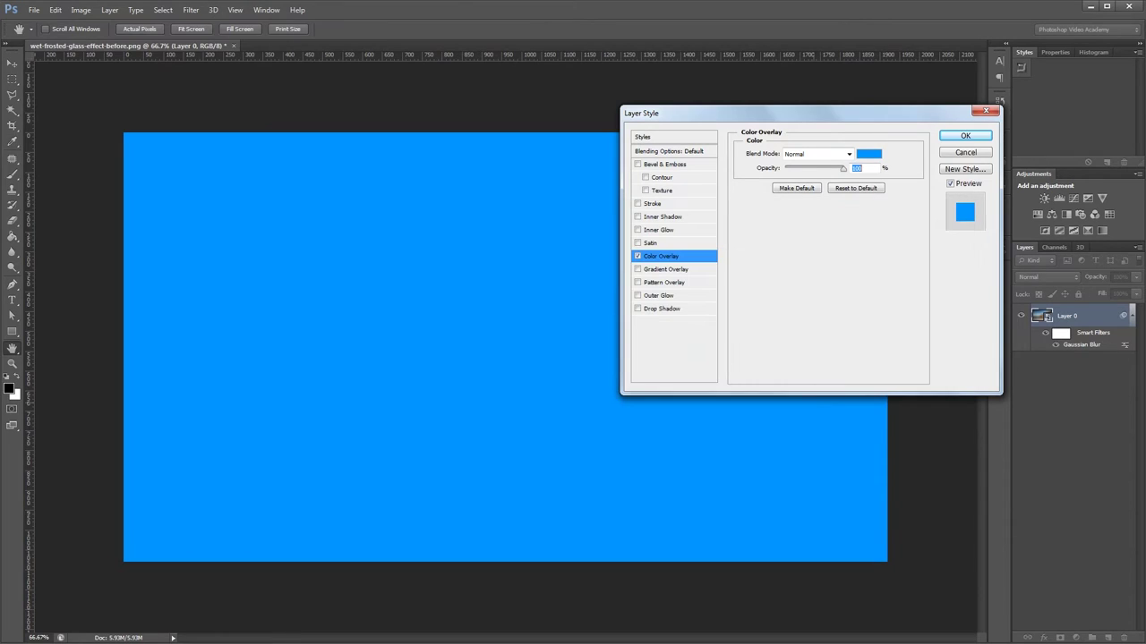
left_click(812, 155)
left_click(795, 454)
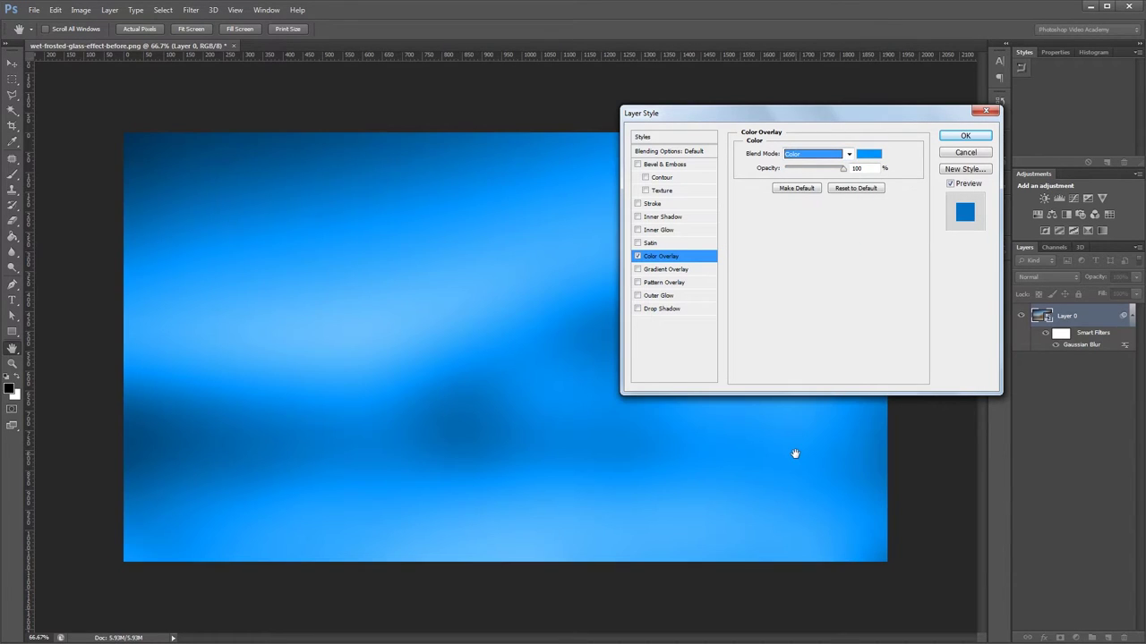
left_click(795, 170)
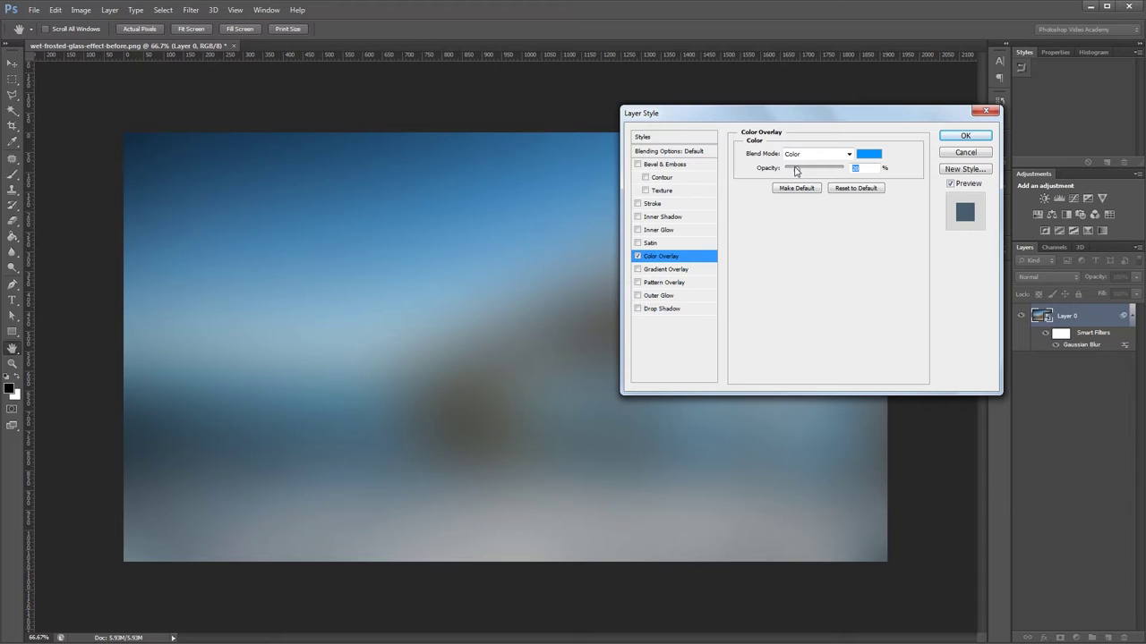
Add a Pattern Overlay using the Rough pattern from the loaded Erodible Textures library.
left_click(678, 284)
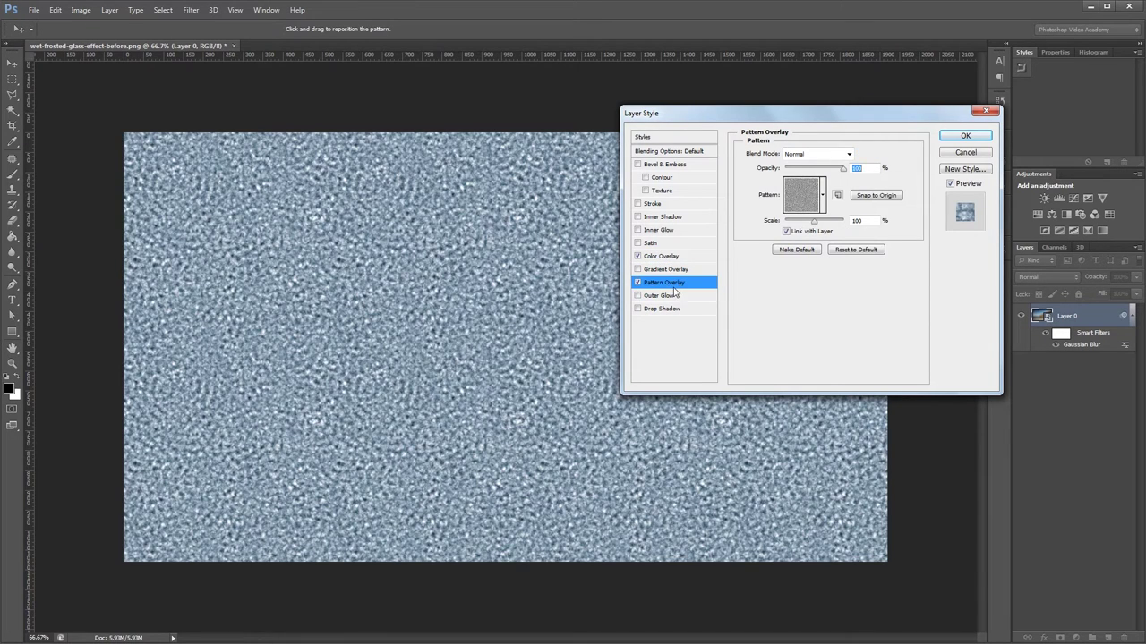
left_click(823, 195)
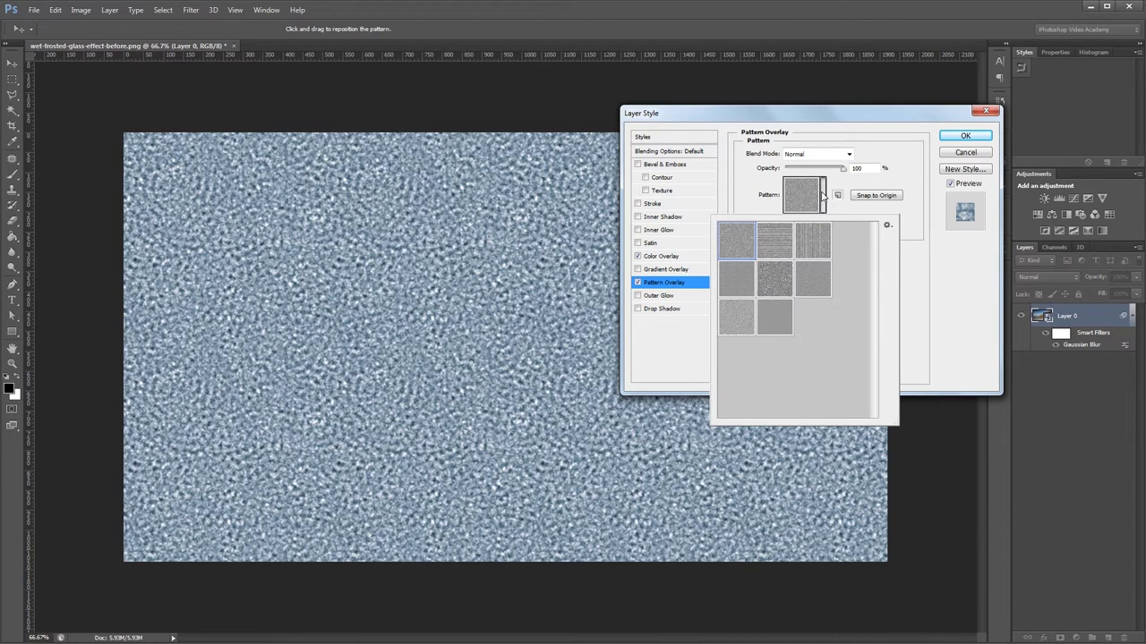
left_click(887, 227)
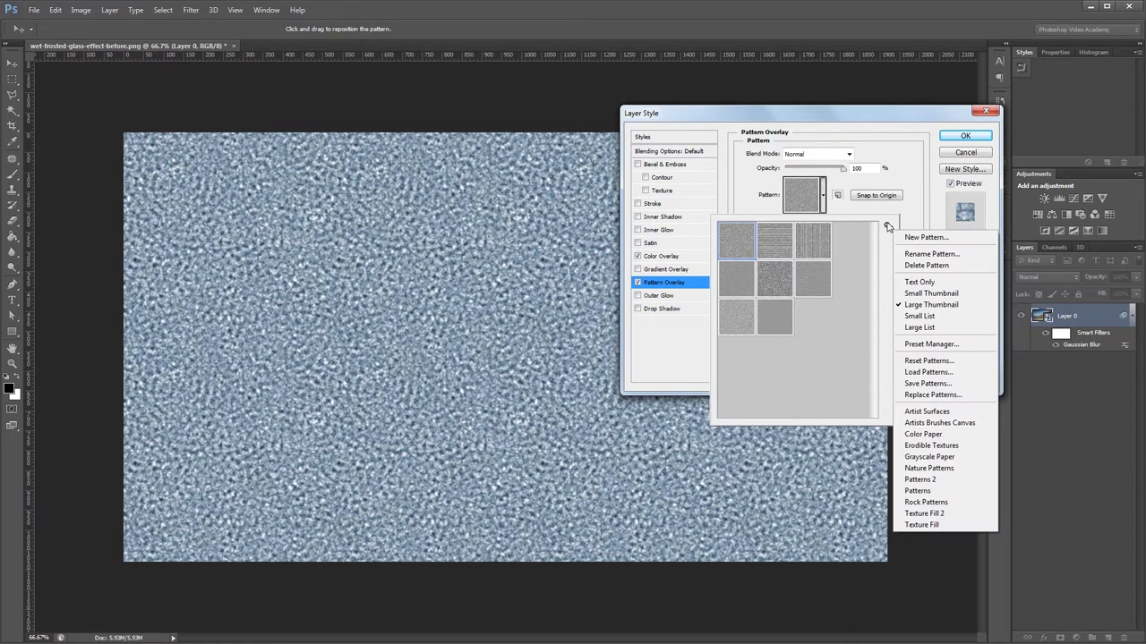
left_click(935, 445)
left_click(633, 261)
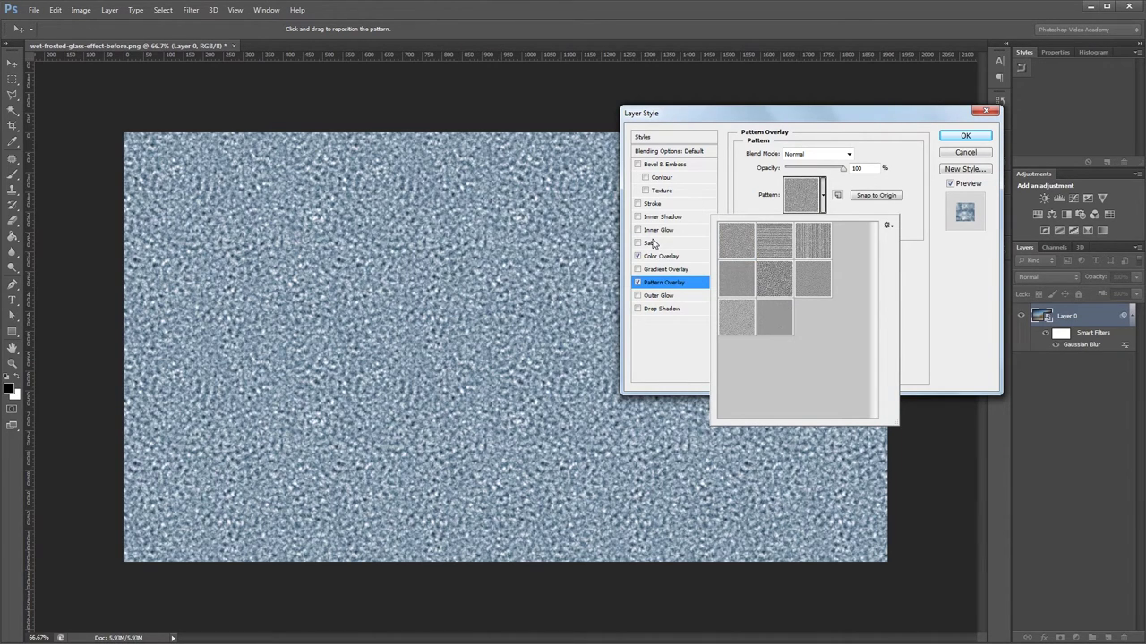
left_click(737, 242)
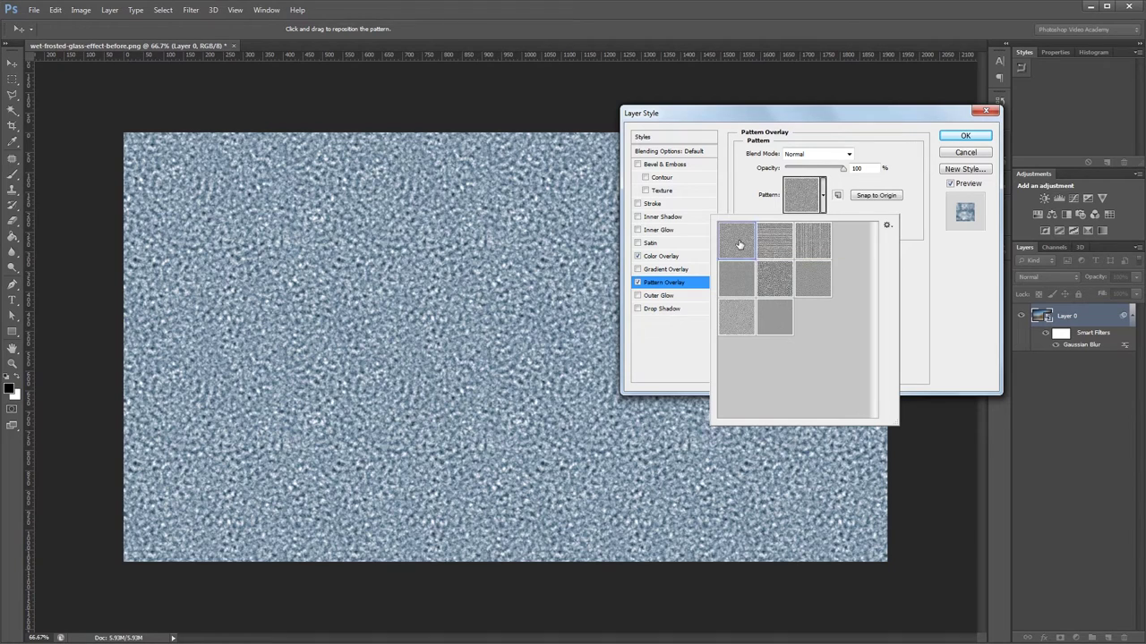
Blend the pattern as Linear Dodge (Add) at very low opacity and apply the layer style.
left_click(813, 158)
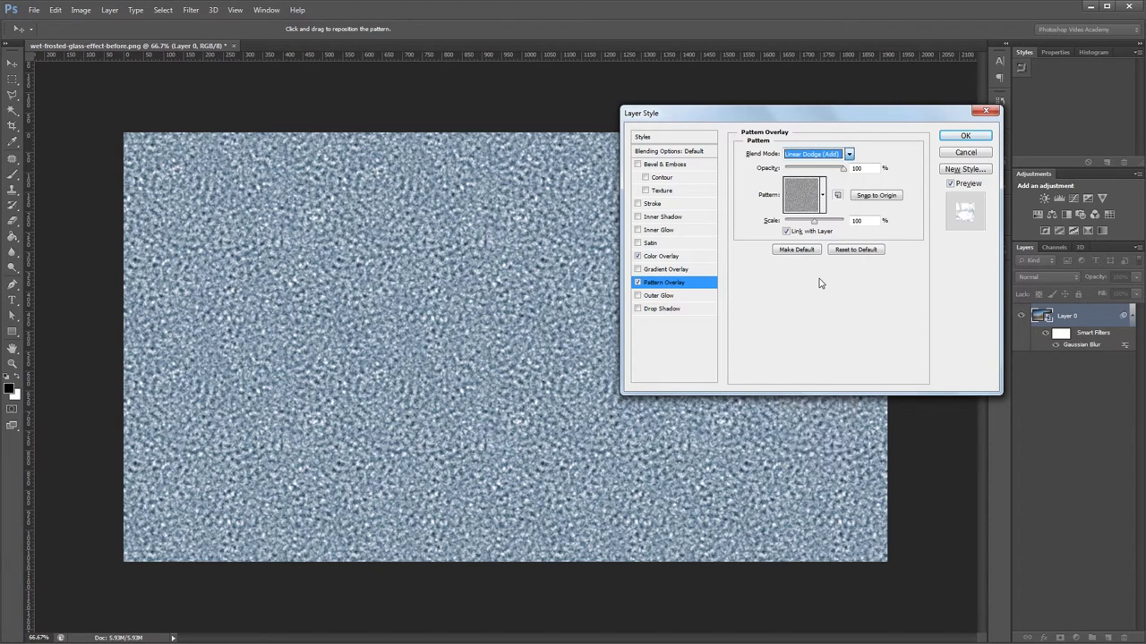
left_click(819, 282)
left_click_drag(844, 170, 790, 176)
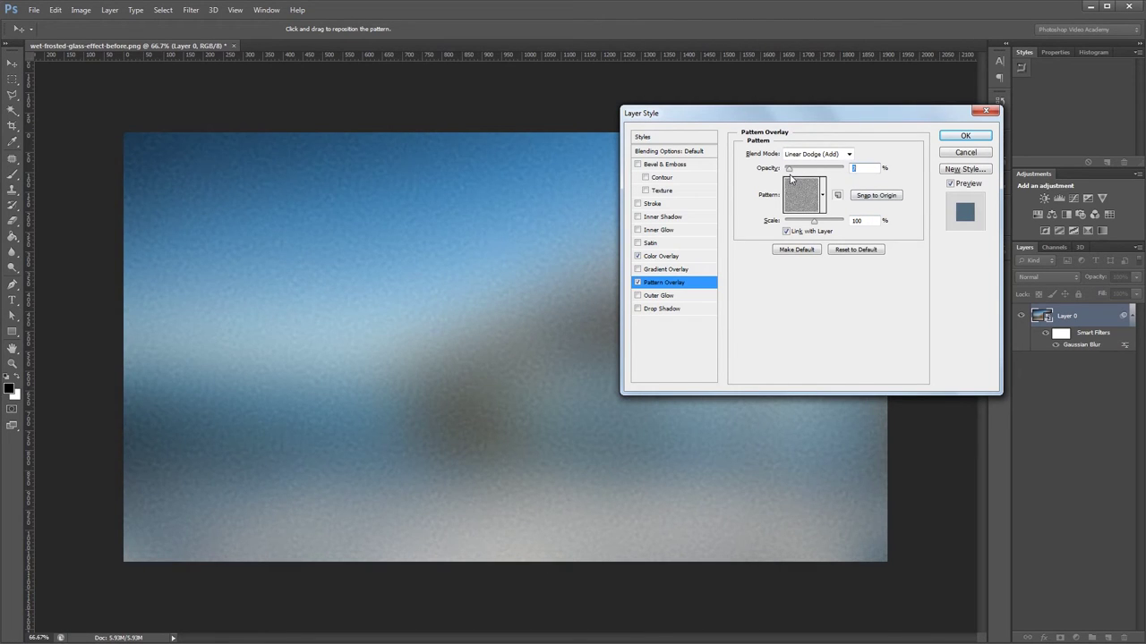
left_click(954, 136)
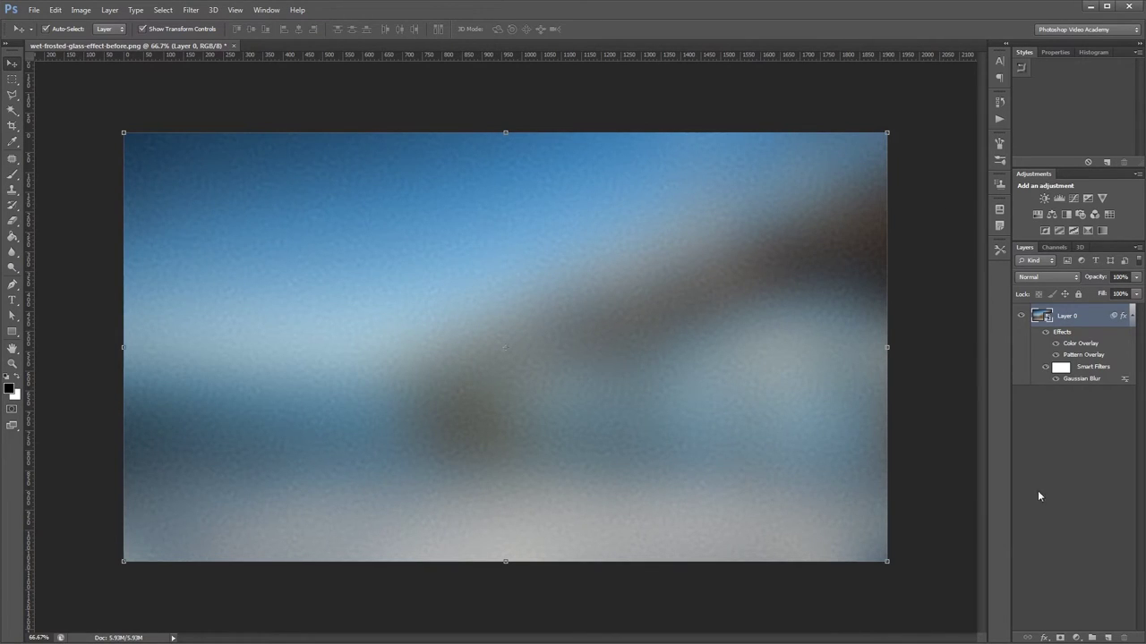
Create a new layer and fill it black with the Paint Bucket.
left_click(1107, 637)
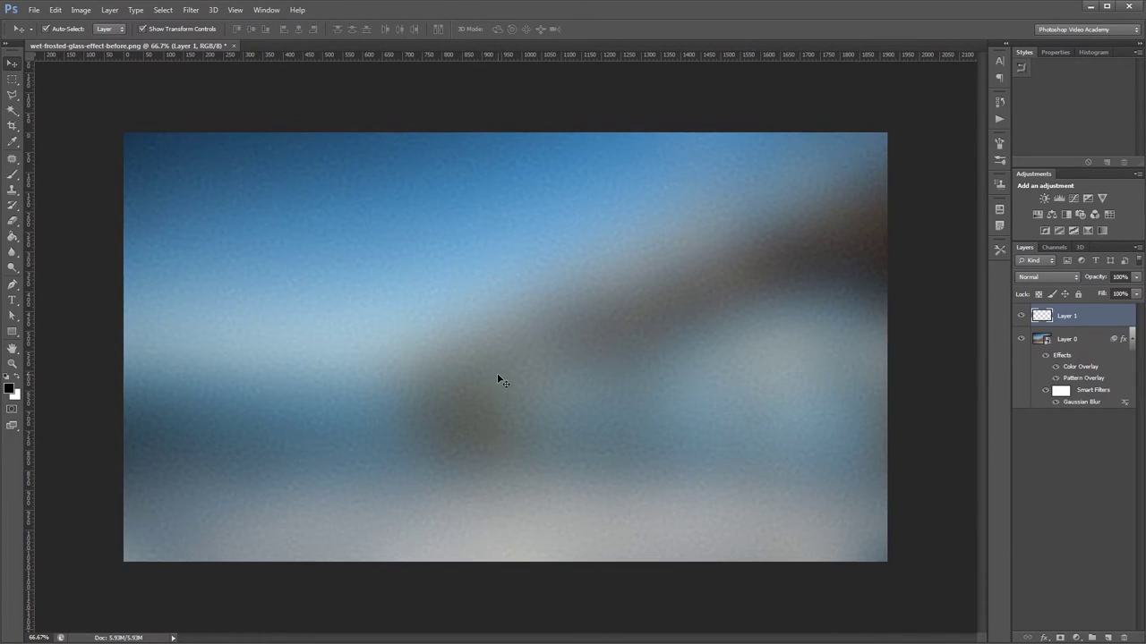
key("g")
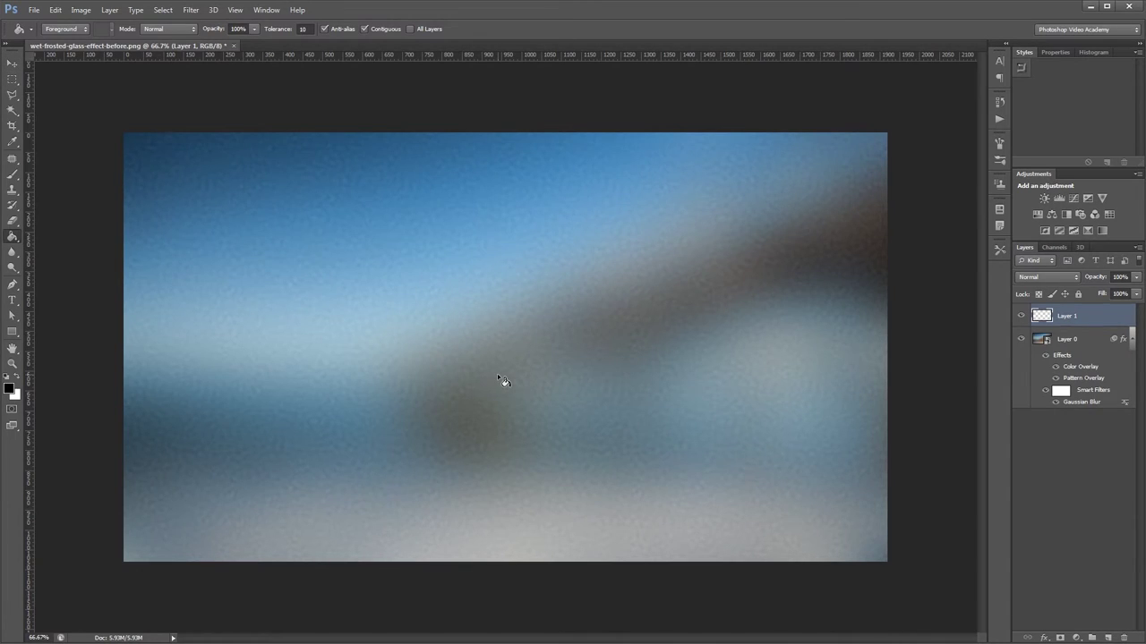
left_click(499, 379)
Cover Layer 1 with 100% monochromatic Gaussian noise using Add Noise.
left_click(195, 11)
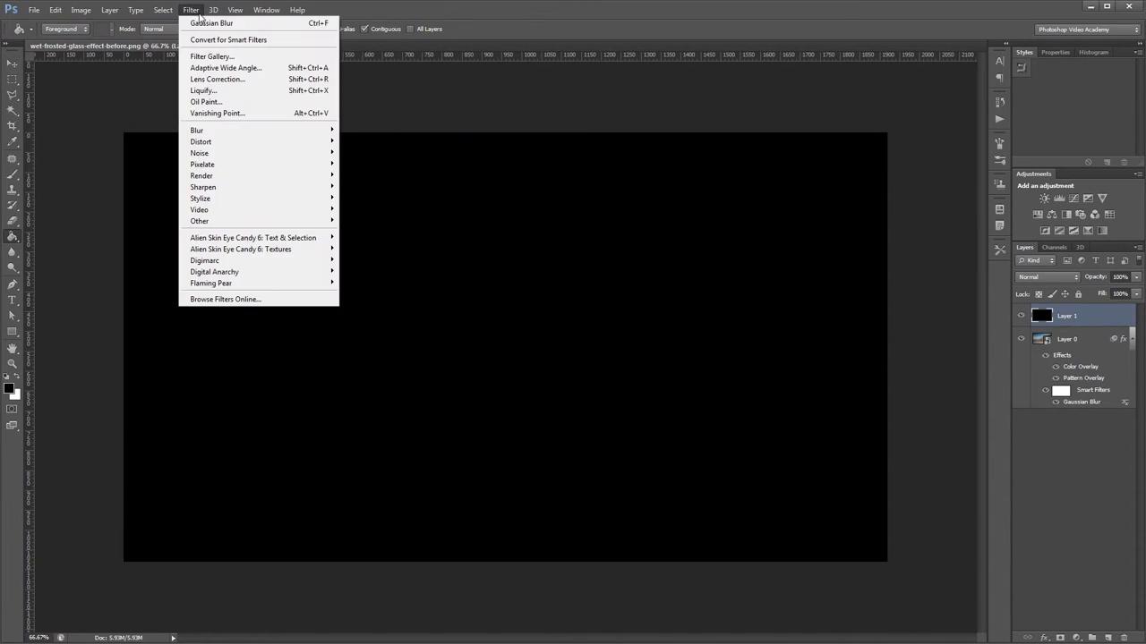
mouse_move(223, 156)
left_click(371, 157)
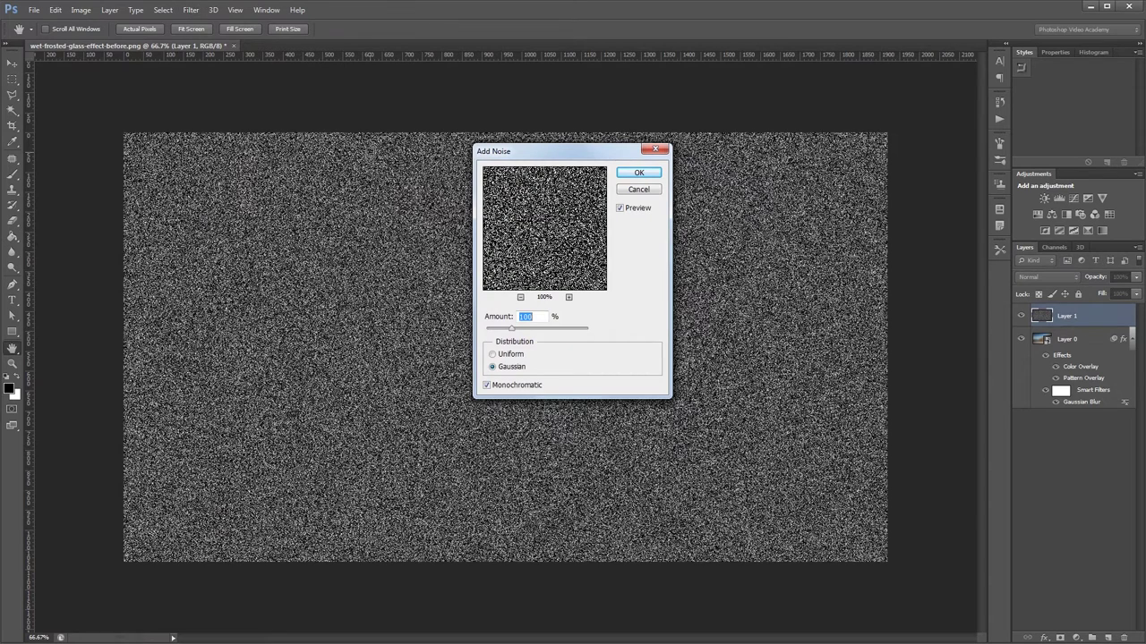
left_click(538, 317)
left_click(652, 175)
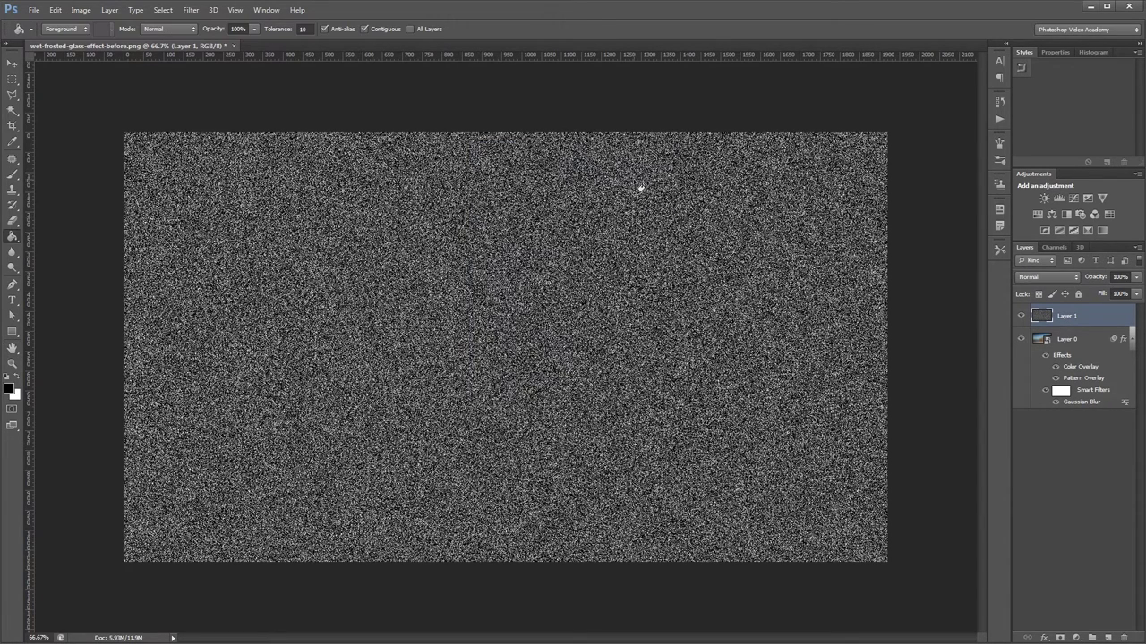
left_click(193, 11)
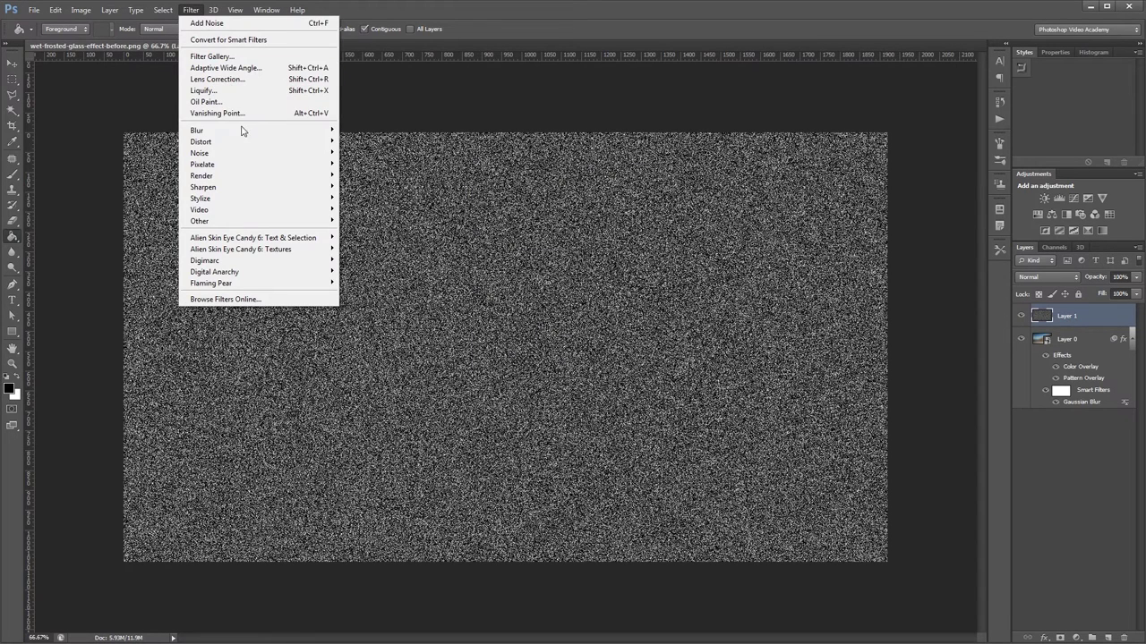
Soften Layer 1's noise into a blotchy grey texture with a 10-pixel Gaussian Blur.
mouse_move(242, 131)
left_click(391, 211)
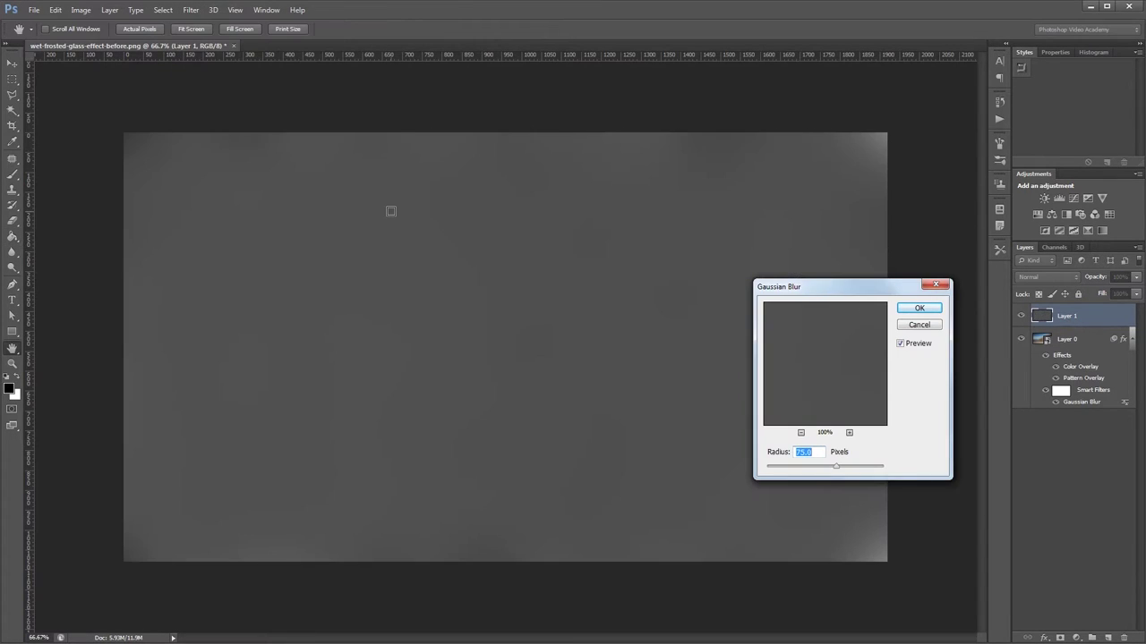
type("10")
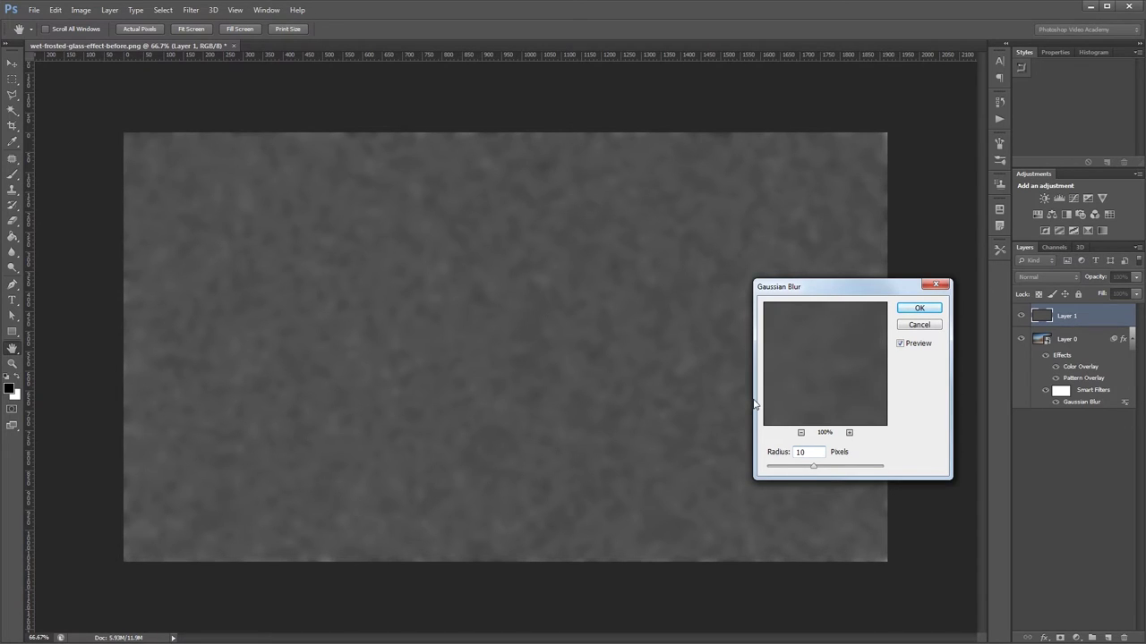
key("Return")
key("v")
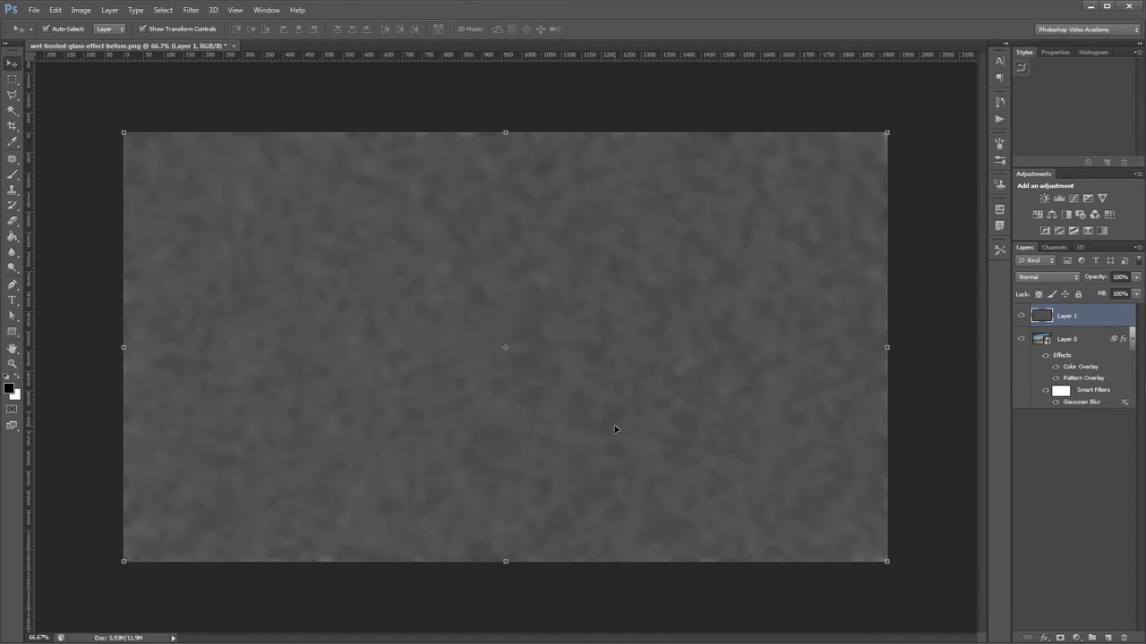
Add a Threshold adjustment and tune its level so the noise becomes scattered white blobs.
left_click(1074, 231)
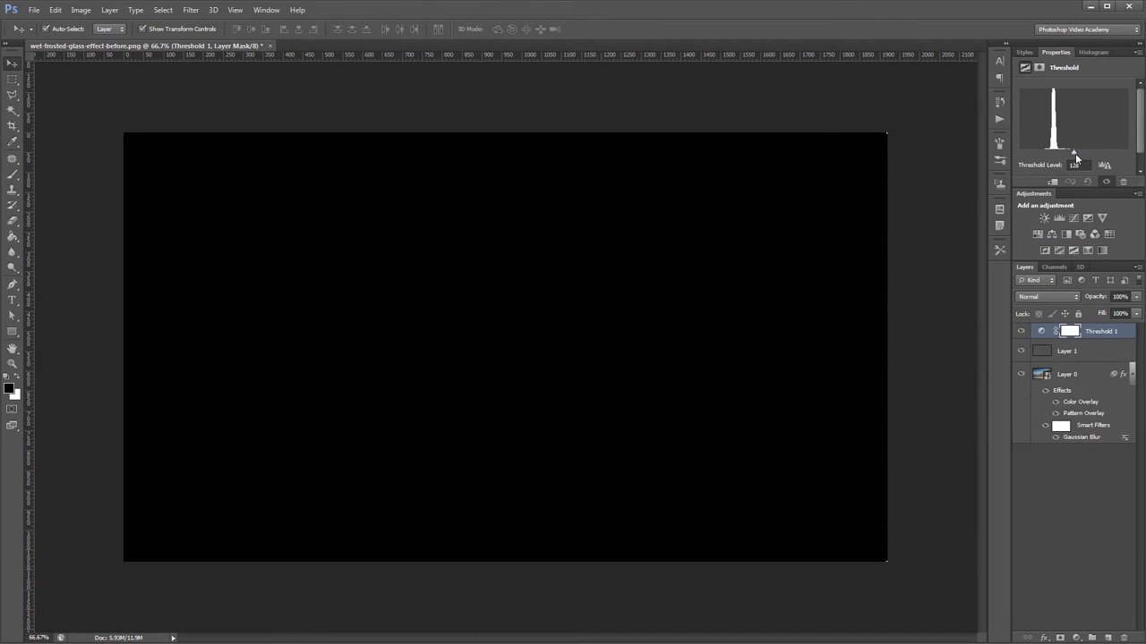
left_click_drag(1068, 164, 1053, 166)
left_click(1079, 166)
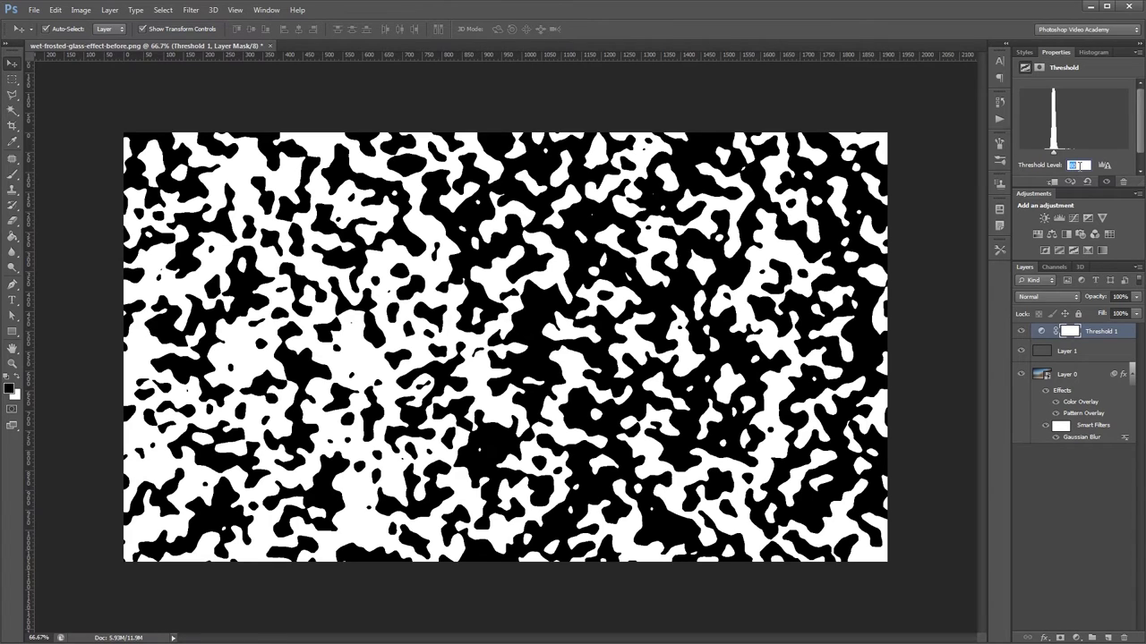
key("shift+Up")
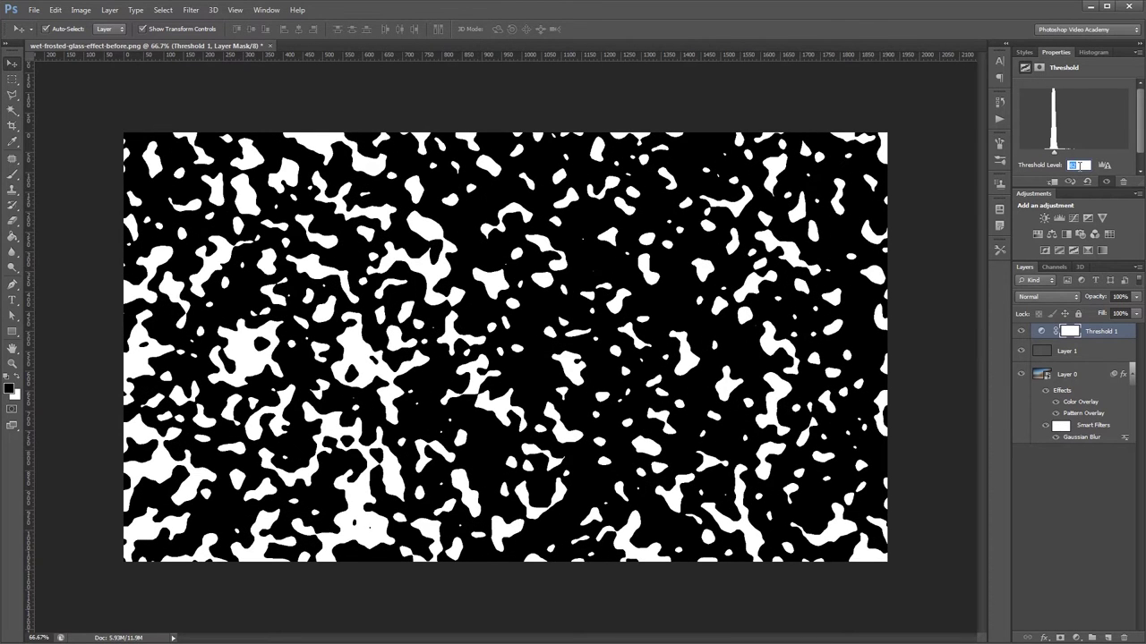
key("ctrl+plus")
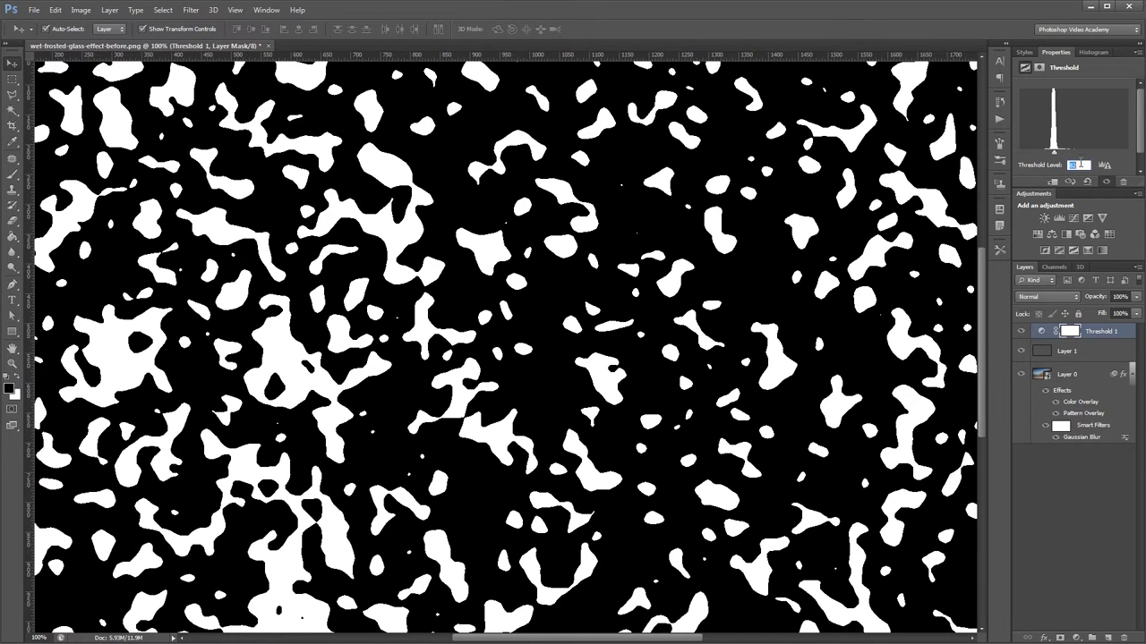
key("alt+bracketleft")
key("w")
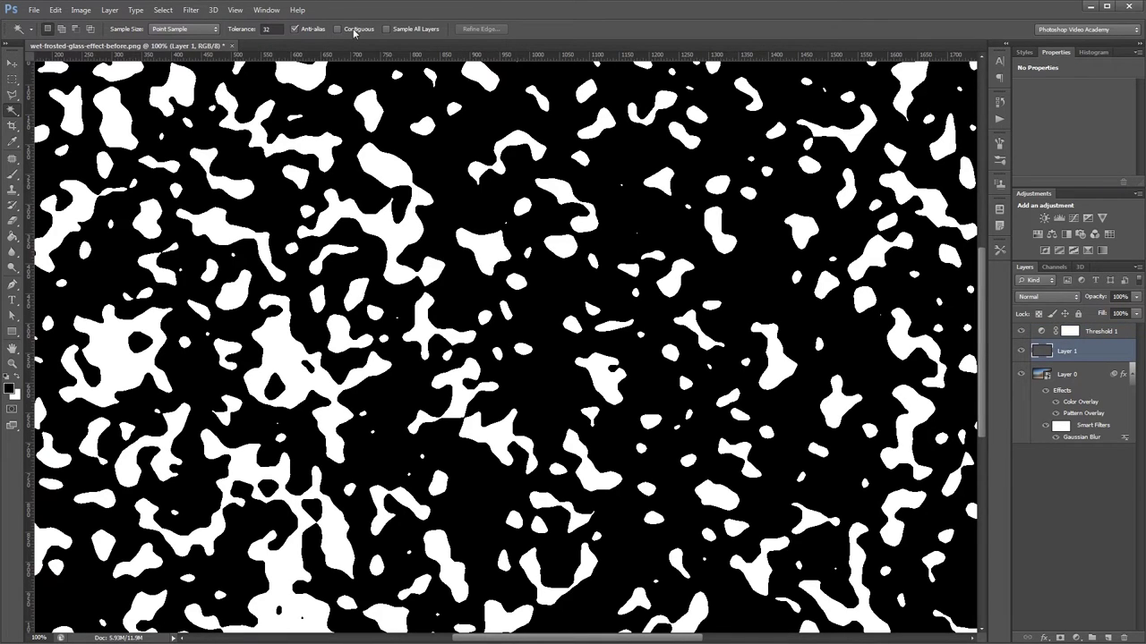
Magic Wand-select every white blob on Threshold 1 and raise Smooth in Refine Edge.
key("alt+bracketright")
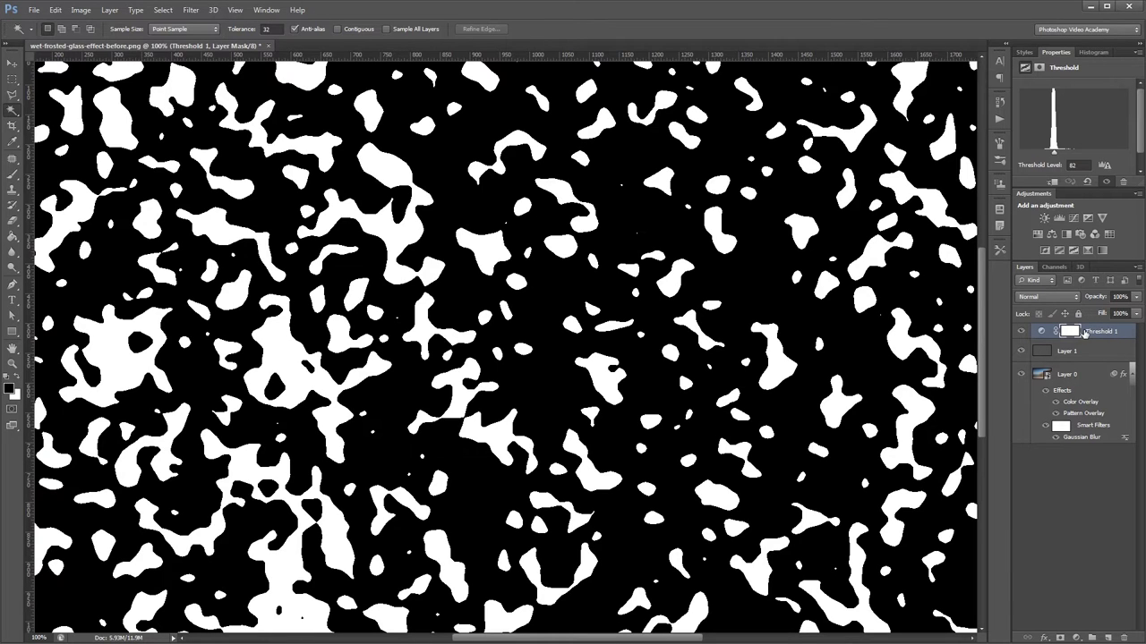
left_click(491, 255)
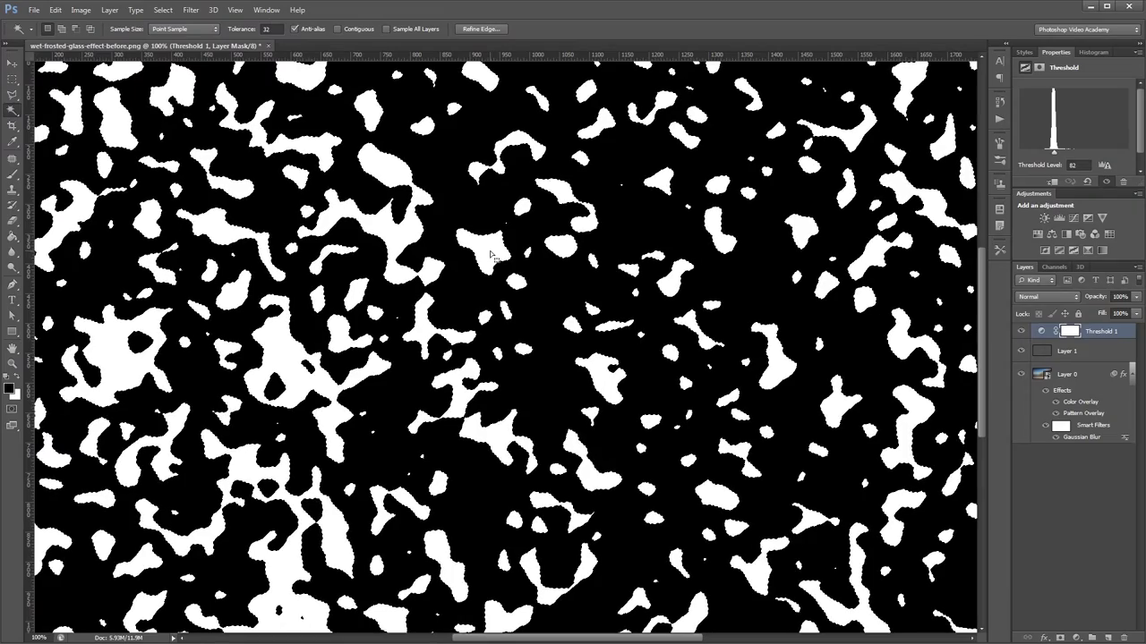
left_click(480, 29)
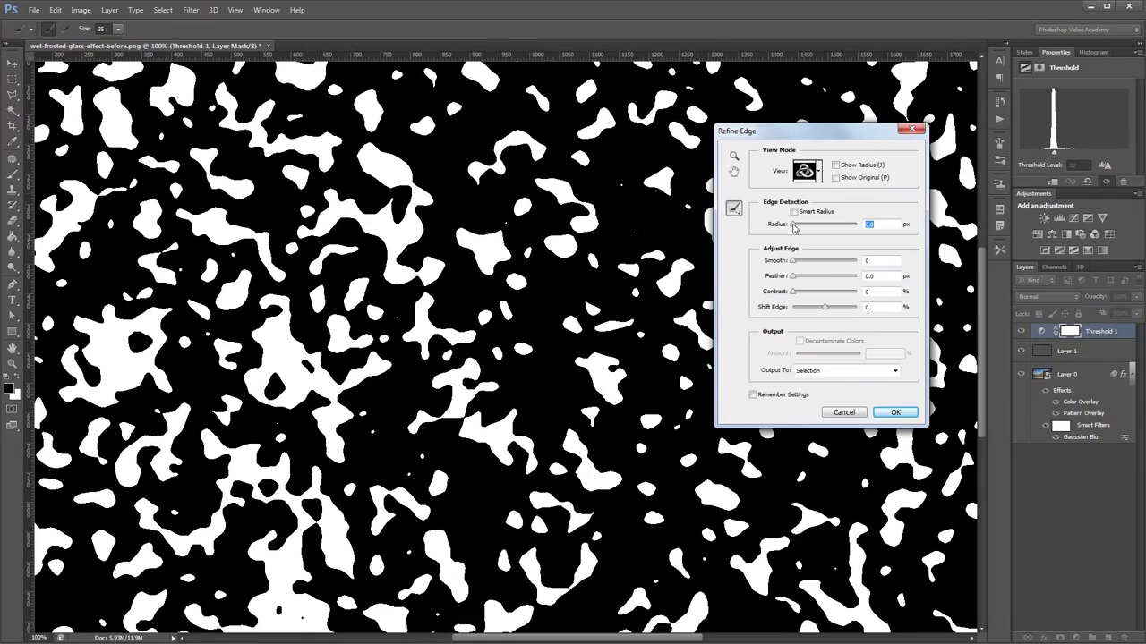
left_click_drag(794, 262, 834, 262)
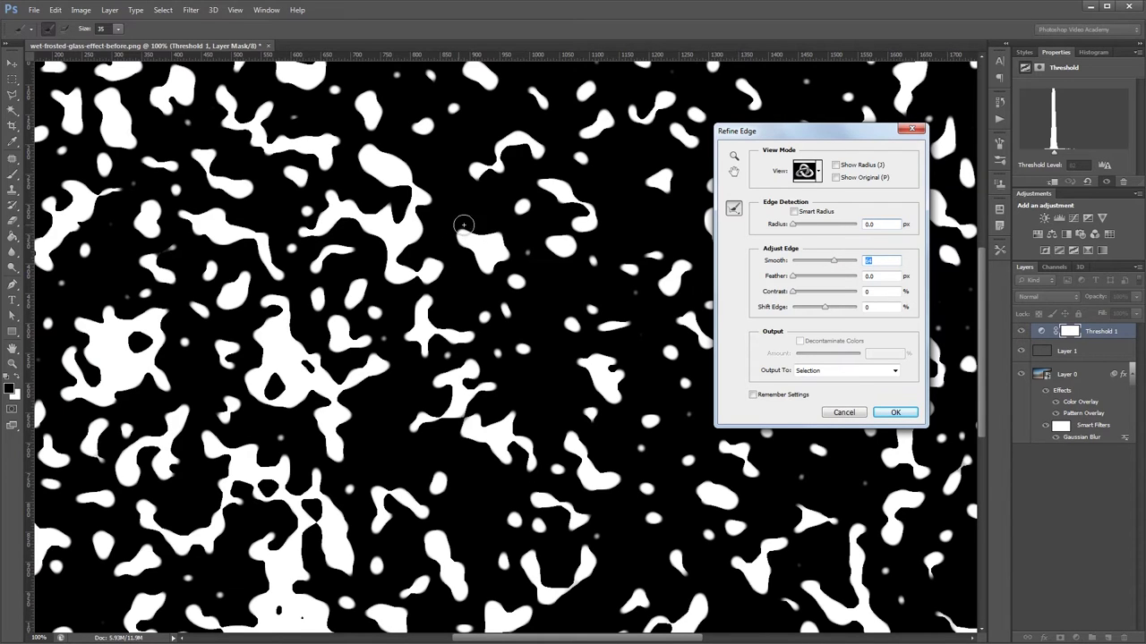
left_click(893, 410)
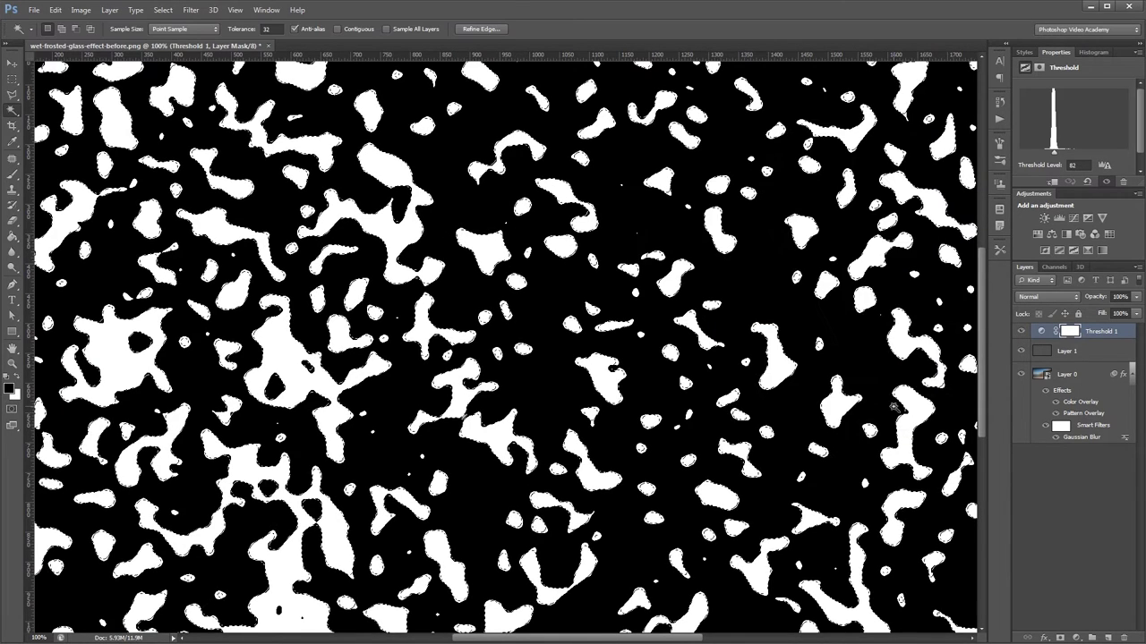
left_click(1077, 637)
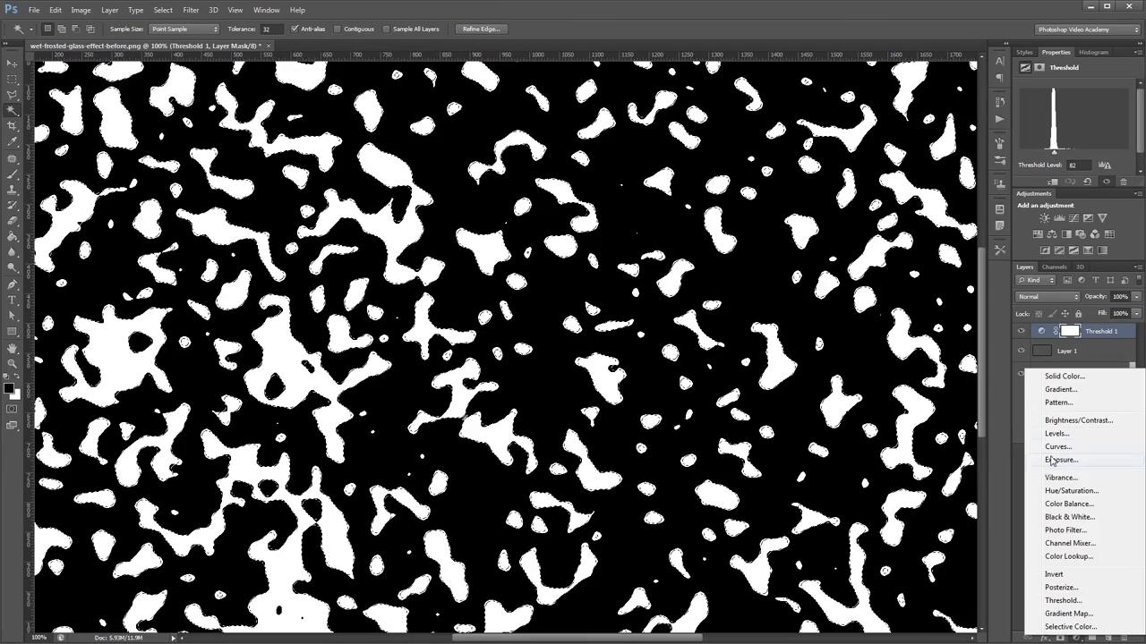
Add a black Solid Color fill layer masked to the blobs and hide Layer 1.
left_click(1064, 377)
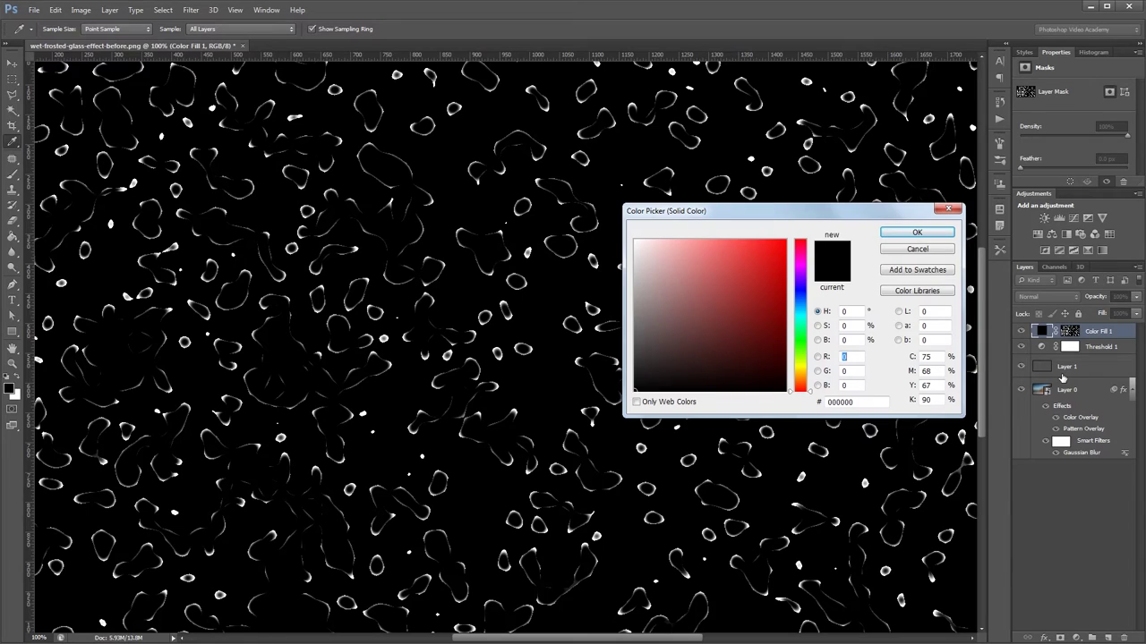
key("w")
left_click(916, 232)
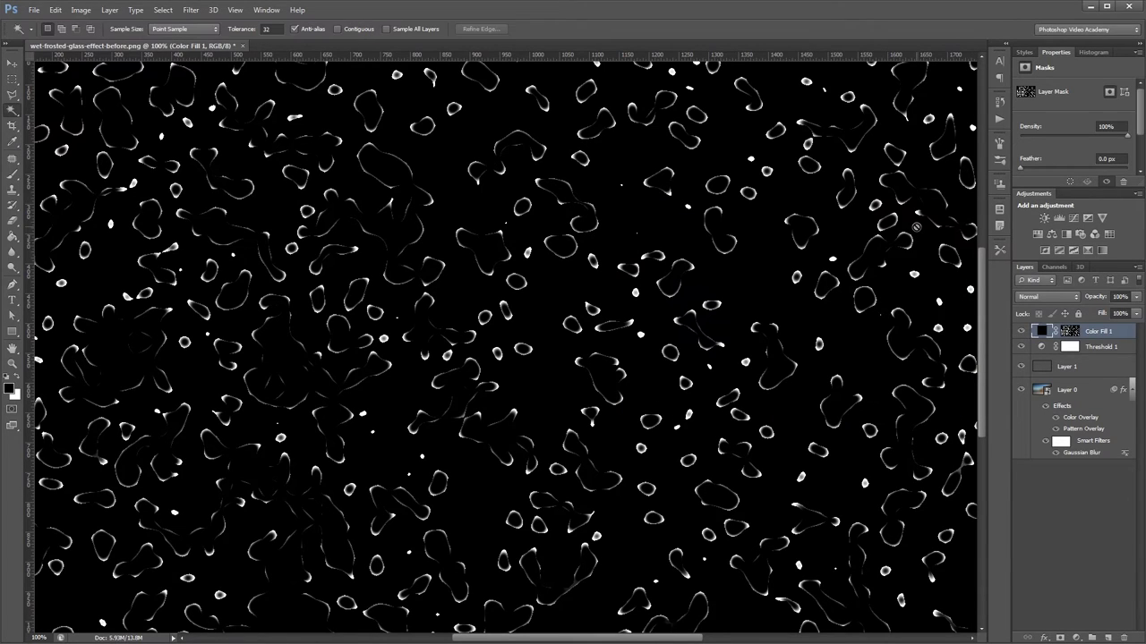
left_click(1021, 366)
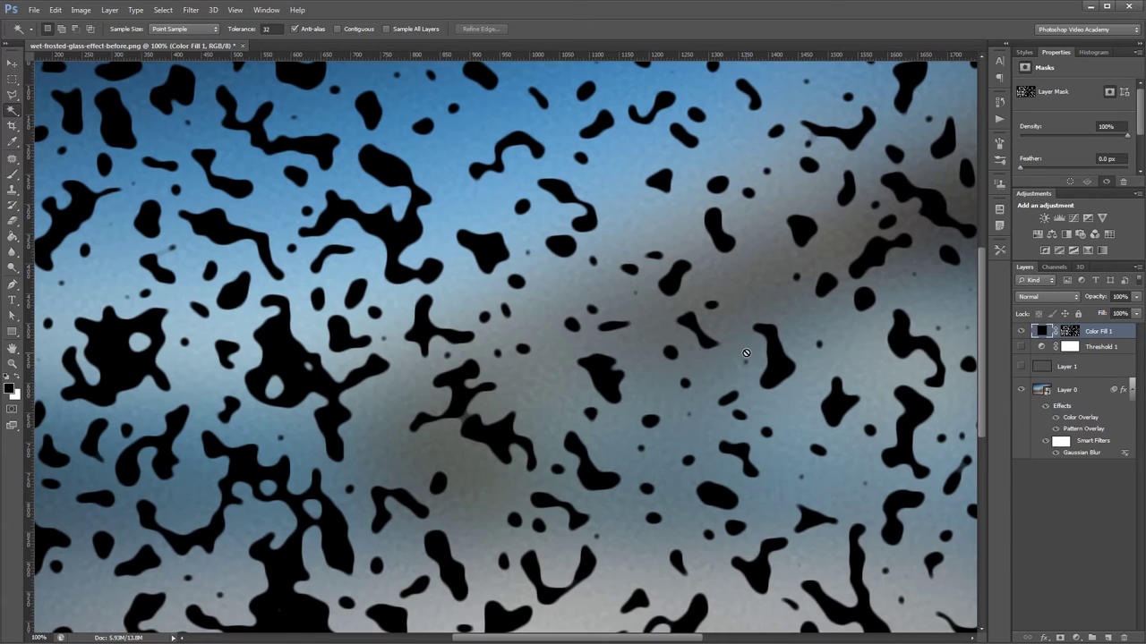
key("ctrl+minus")
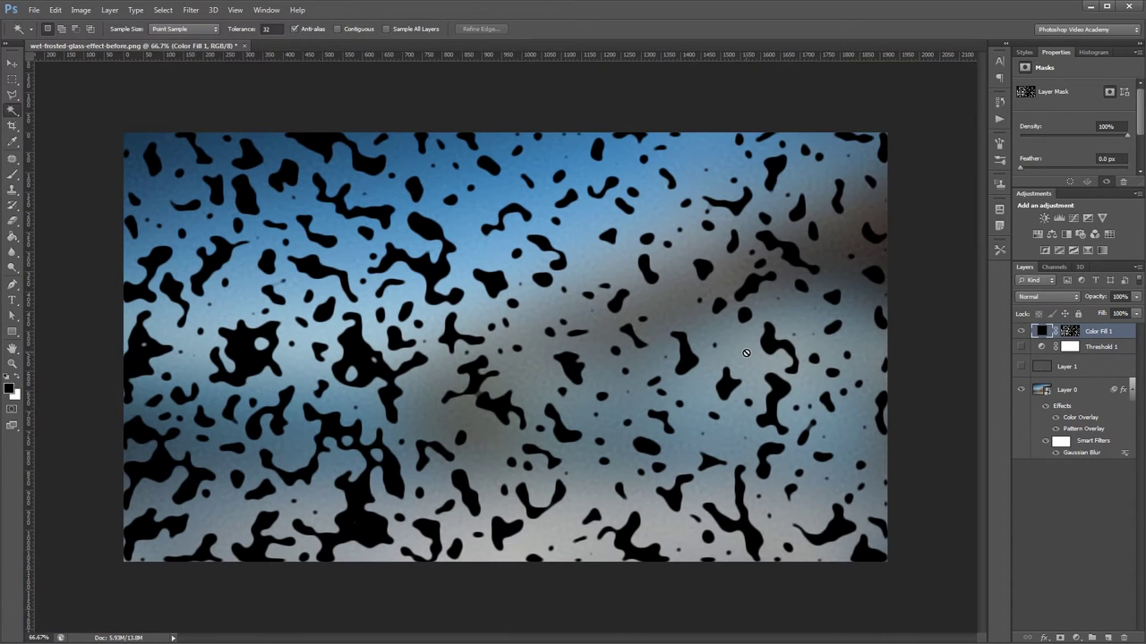
Apply the Water Drops style from the Styles panel to Color Fill 1, viewed at 100%.
key("v")
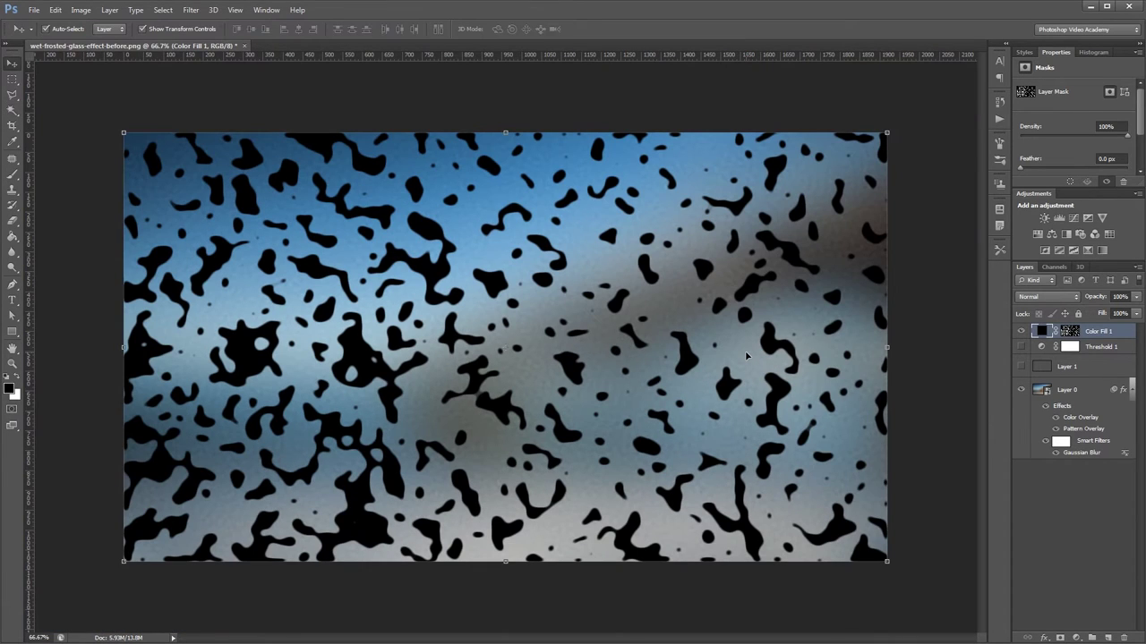
left_click(1024, 53)
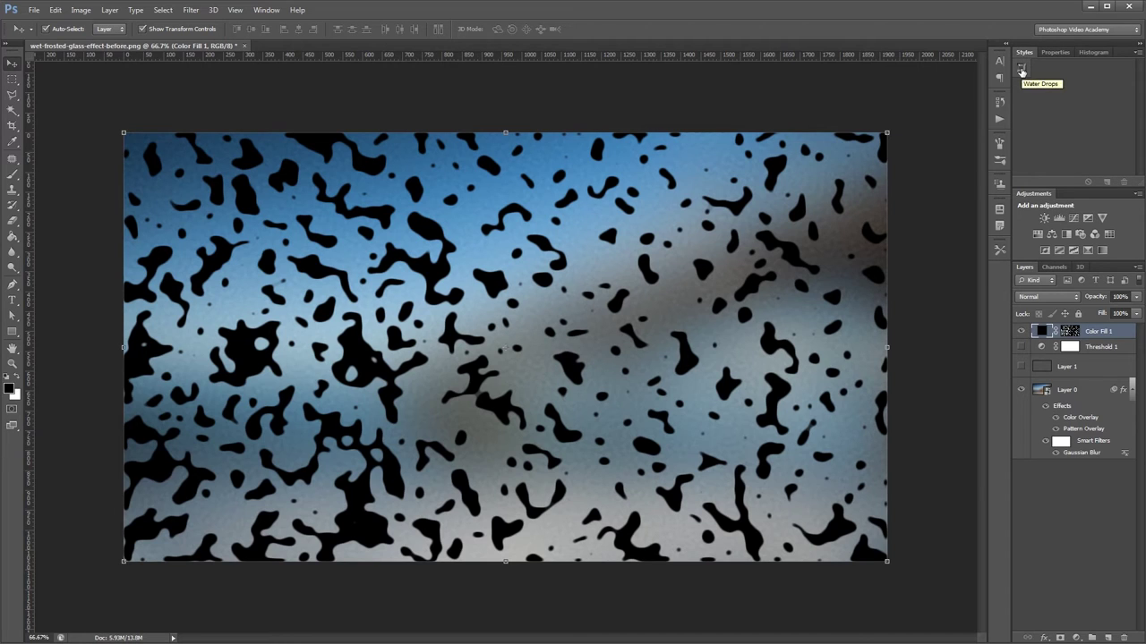
left_click(1021, 70)
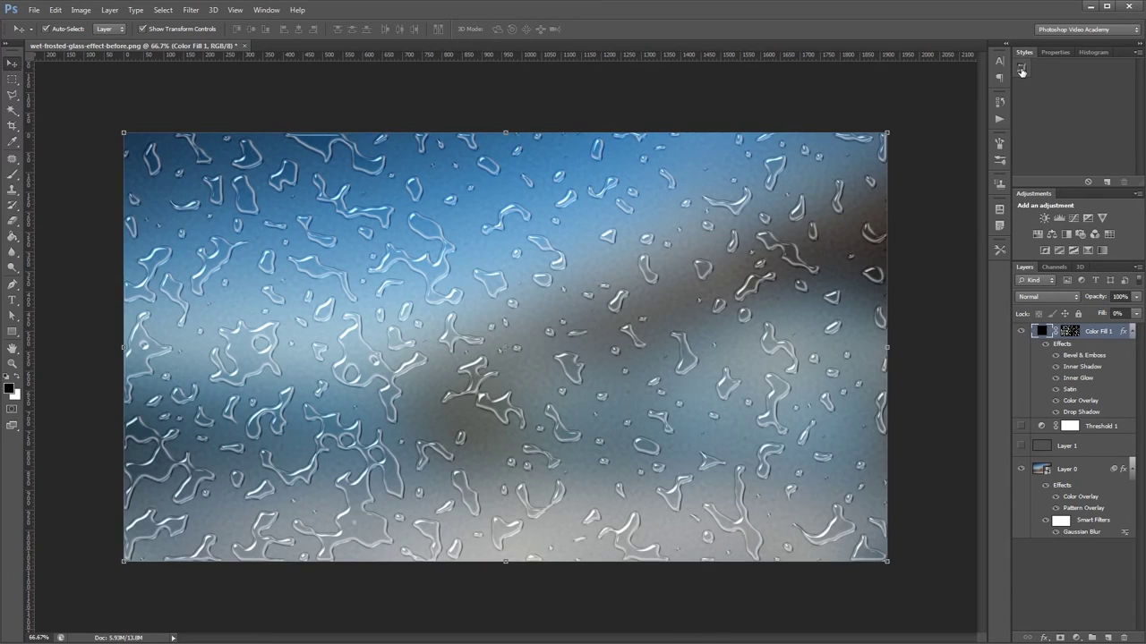
key("ctrl+1")
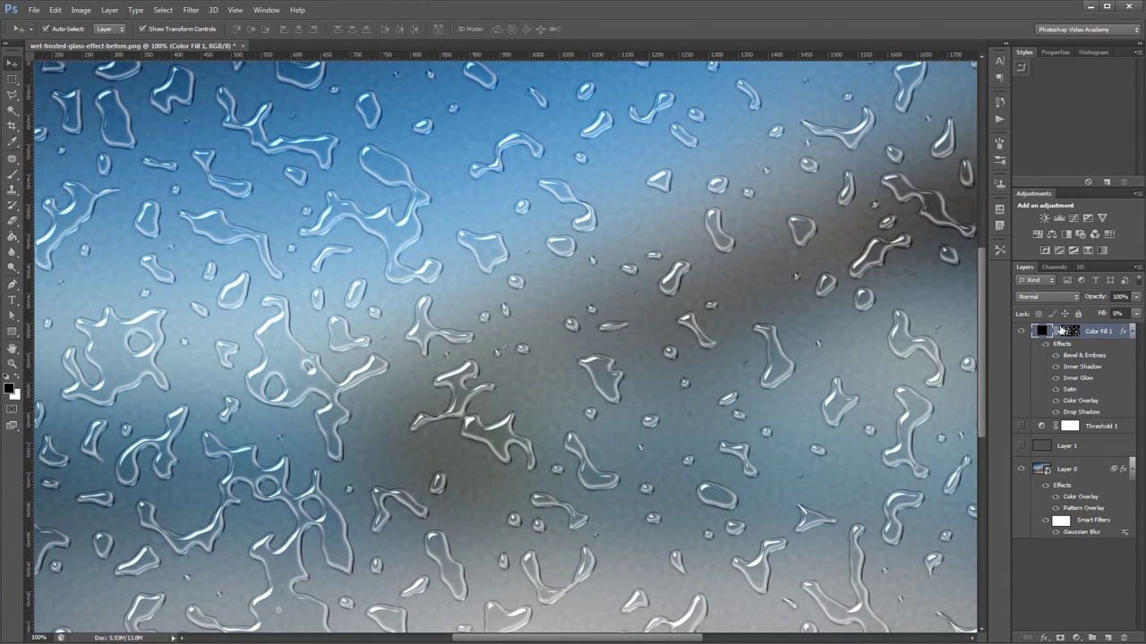
Toggle Bevel & Emboss, Inner Glow, Satin and Color Overlay off and on to compare the droplets.
left_click(1055, 356)
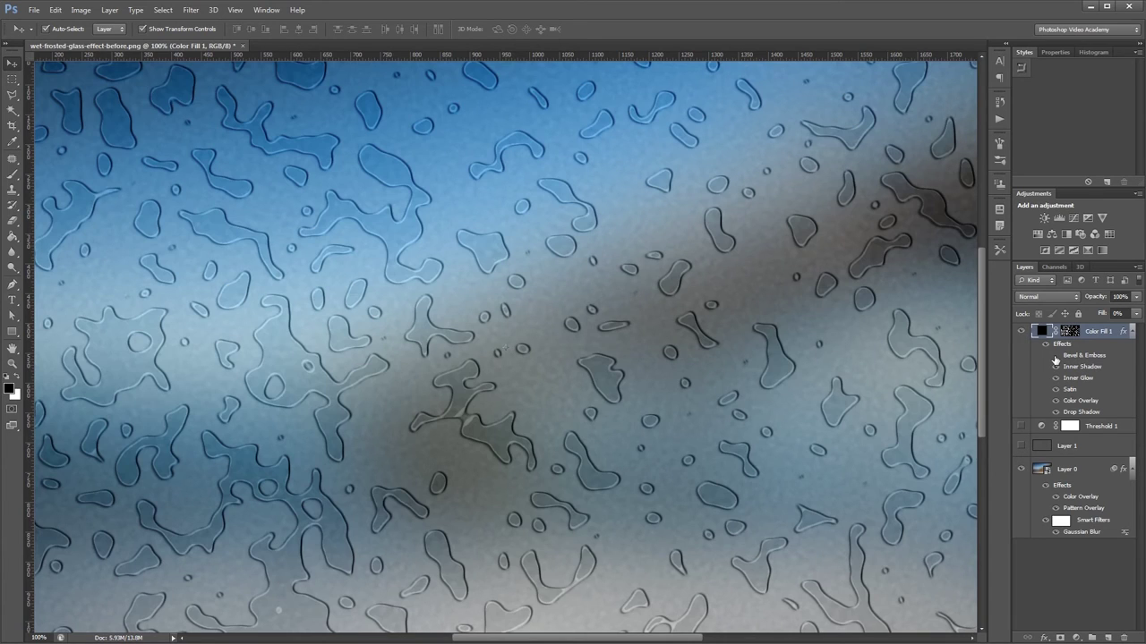
left_click(1055, 356)
left_click(1056, 377)
left_click(1056, 379)
left_click(1056, 390)
left_click(1056, 391)
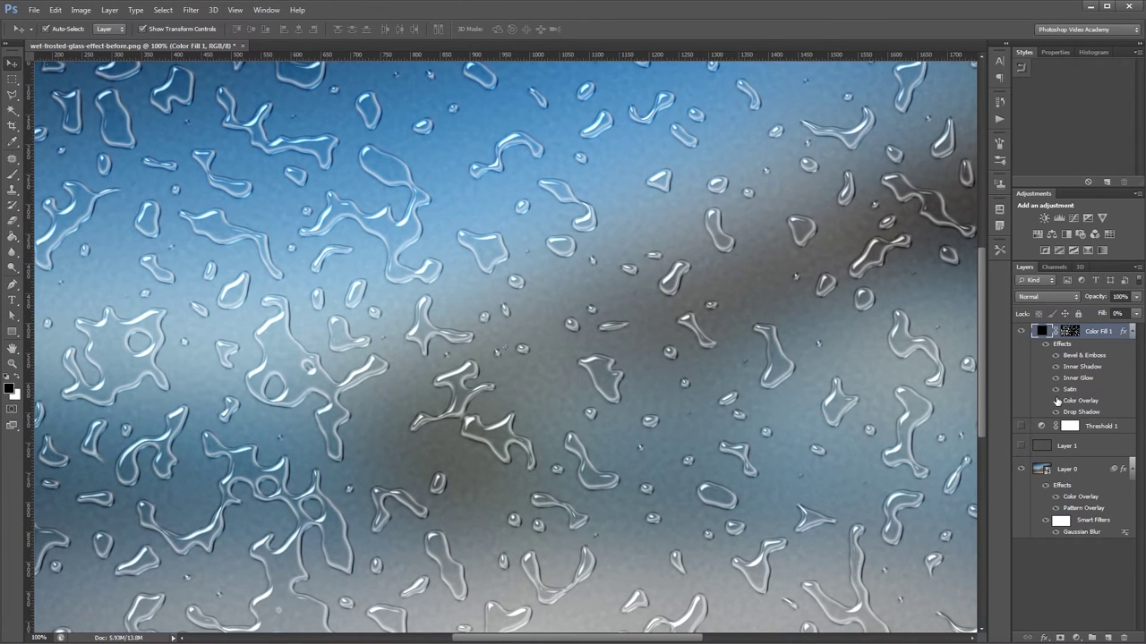
left_click(1056, 401)
left_click(1056, 401)
left_click_drag(334, 290, 670, 371)
left_click_drag(480, 521, 480, 361)
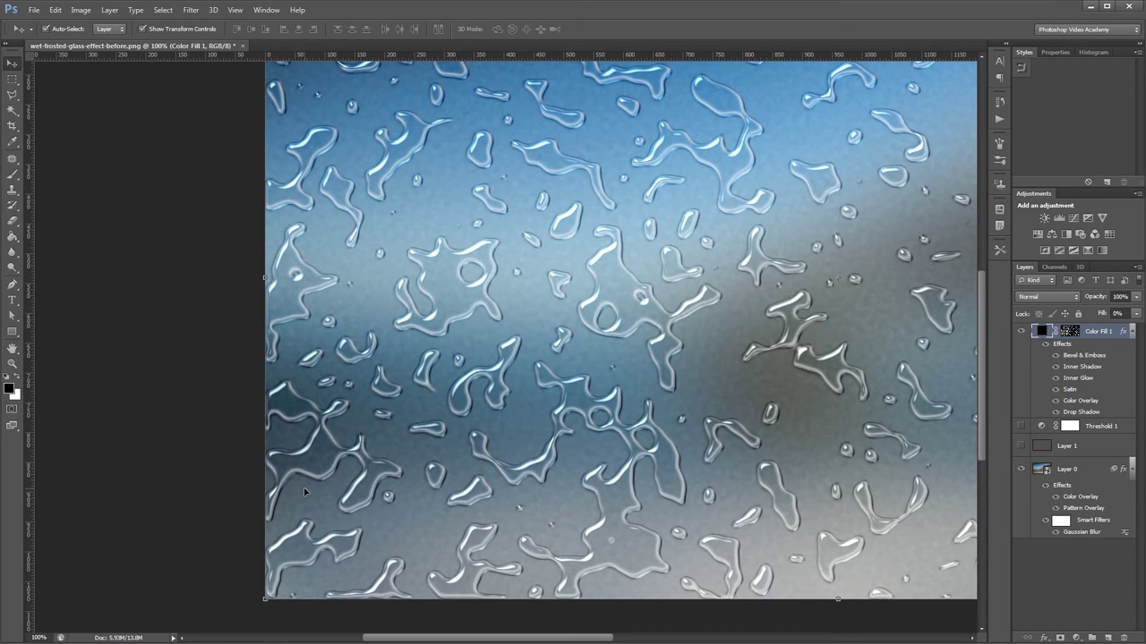
Enlarge the Color Fill 1 droplet layer to about 101.8% around its centre, then select Layer 0.
key("ctrl+minus")
key("ctrl+t")
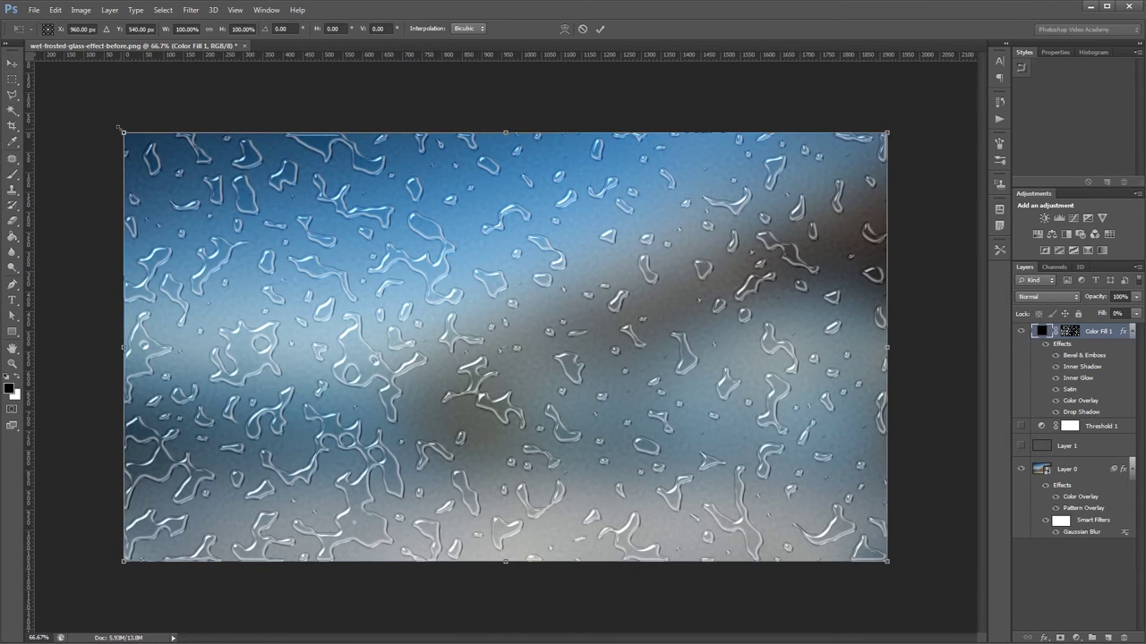
left_click_drag(115, 135, 114, 128)
key("Return")
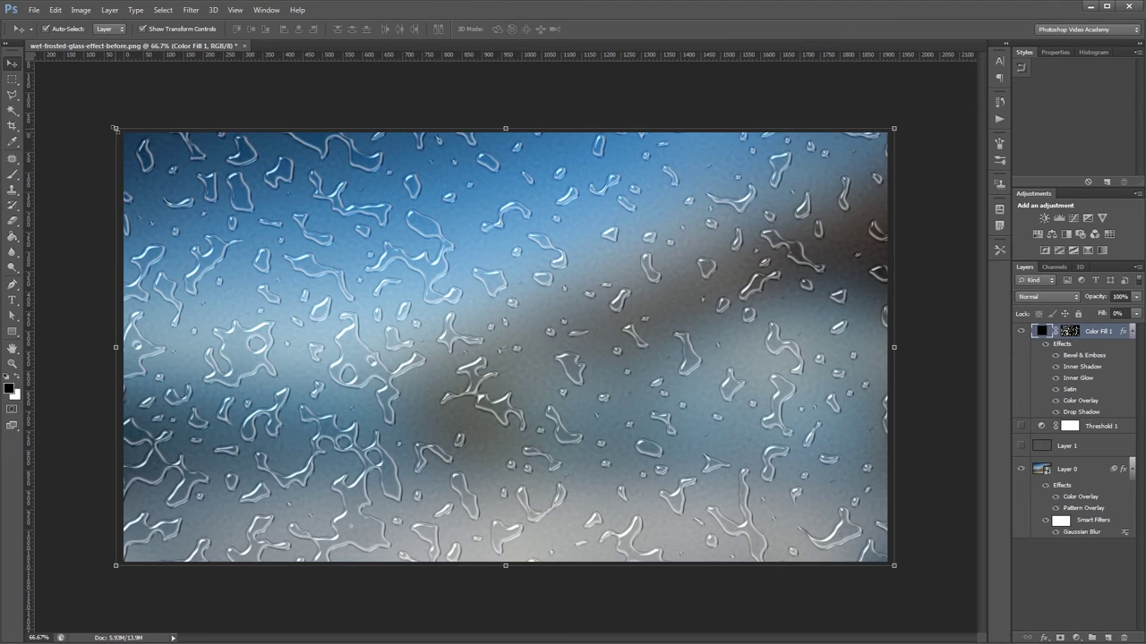
key("ctrl+plus")
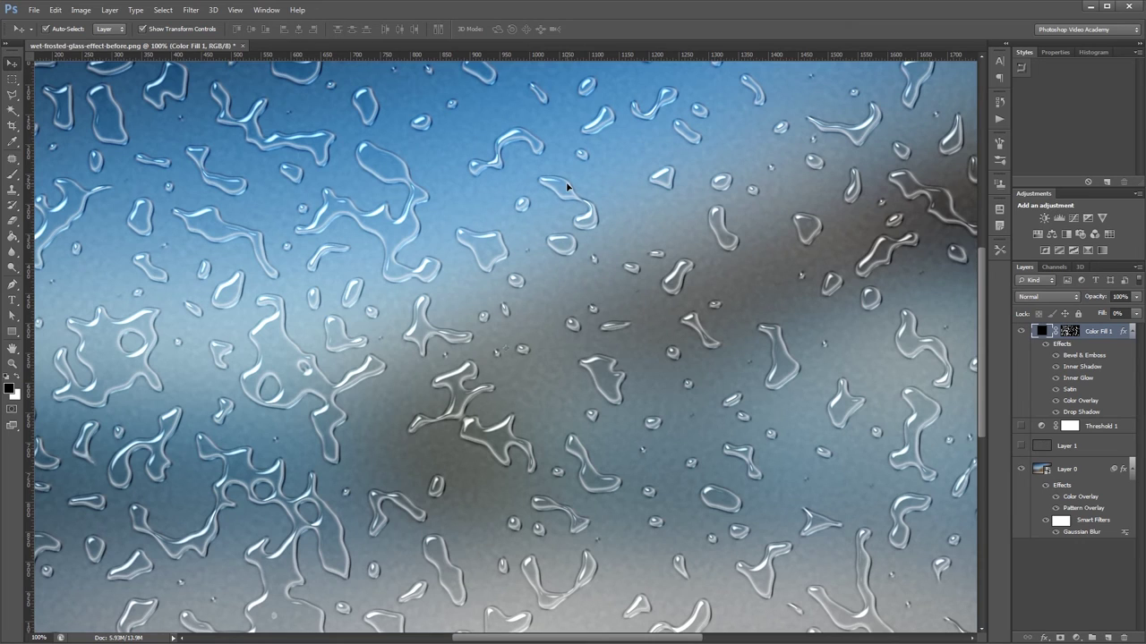
key("ctrl+minus")
left_click(876, 386)
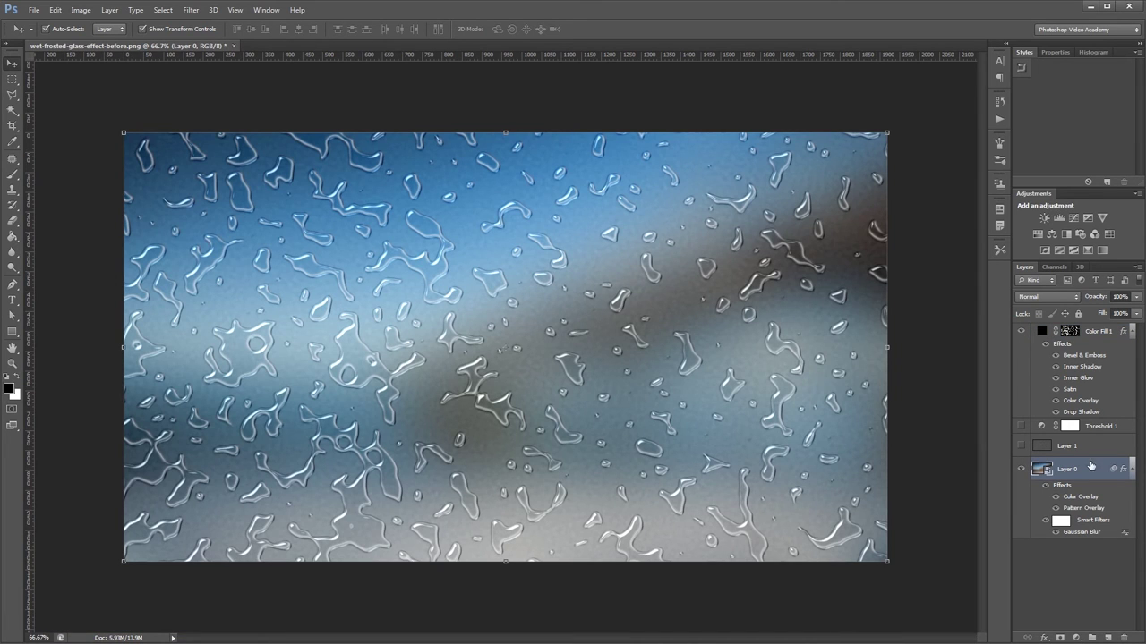
Duplicate Layer 0, move the copy to the top of the stack, and hide its Pattern Overlay.
key("ctrl+j")
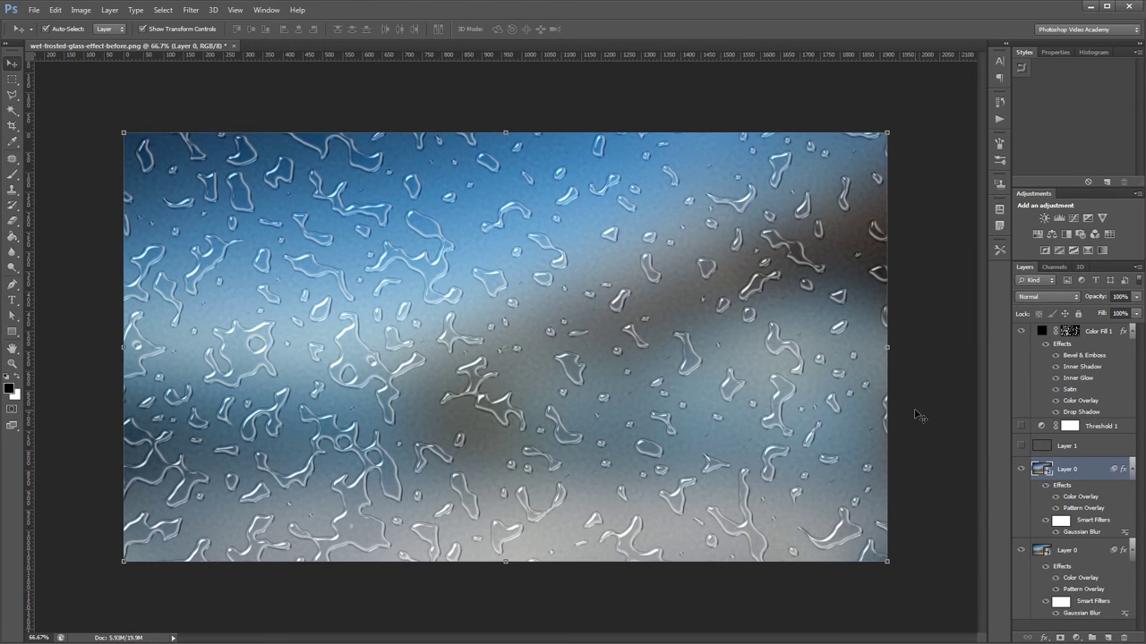
key("ctrl+shift+bracketright")
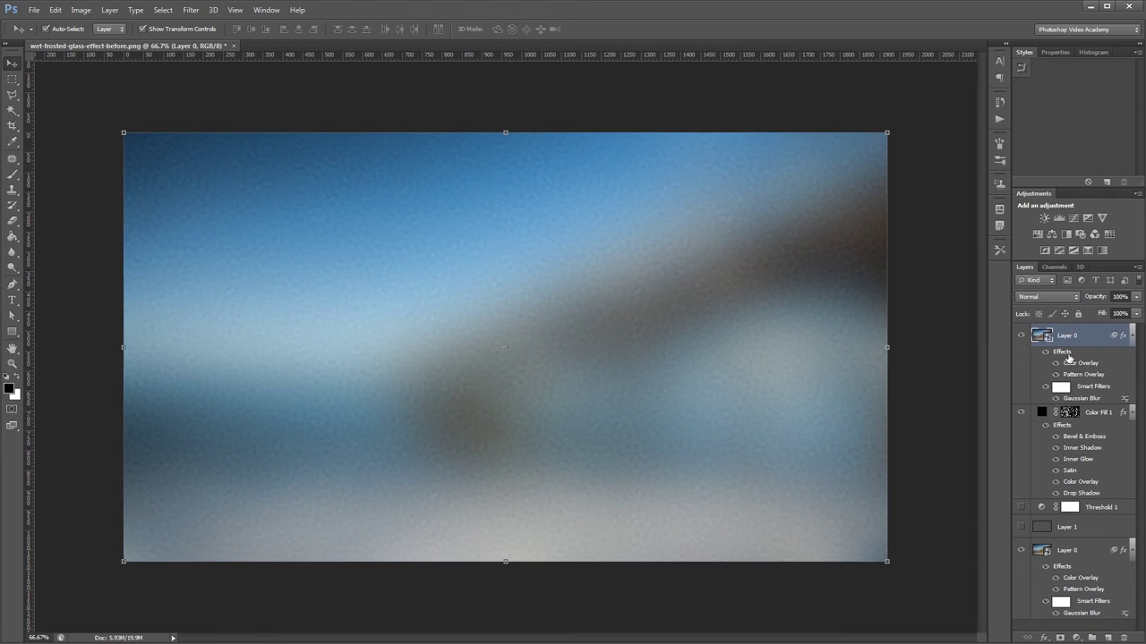
left_click(1055, 375)
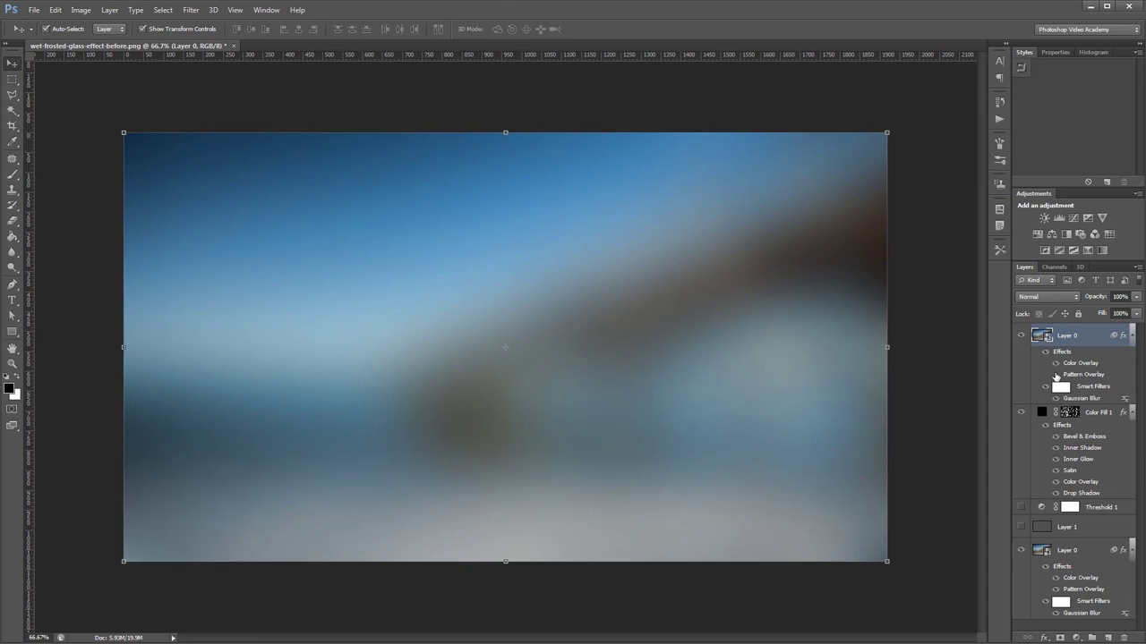
Set the top copy's blend mode to Color Dodge with Fill about 61%, and view at 100%.
left_click(1049, 296)
left_click(1032, 415)
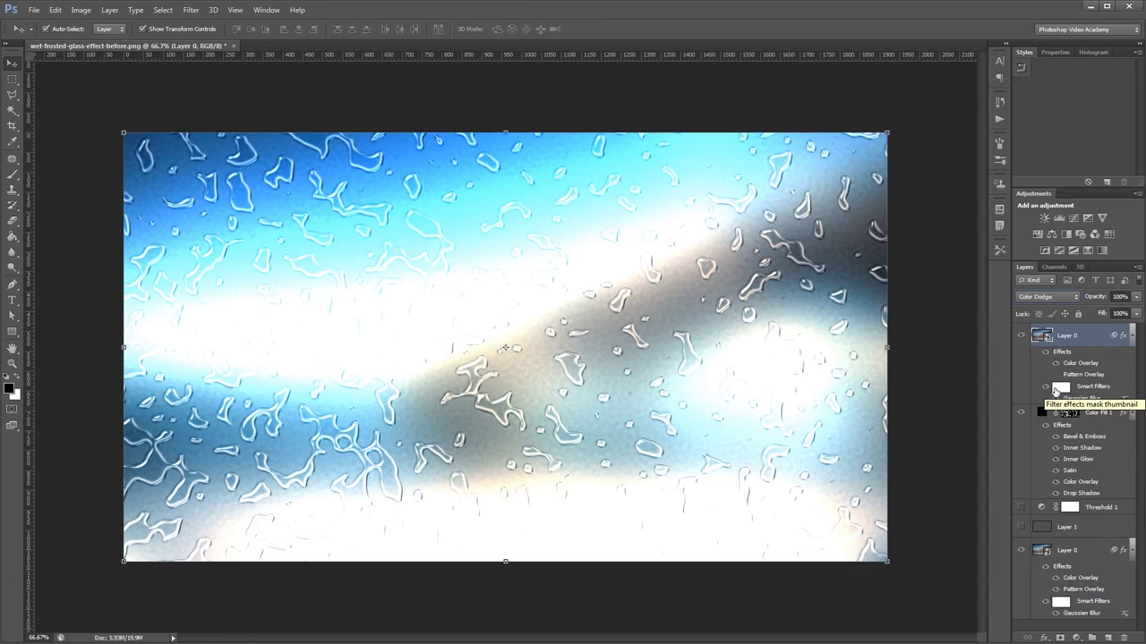
left_click(1136, 314)
left_click_drag(1134, 328, 1098, 338)
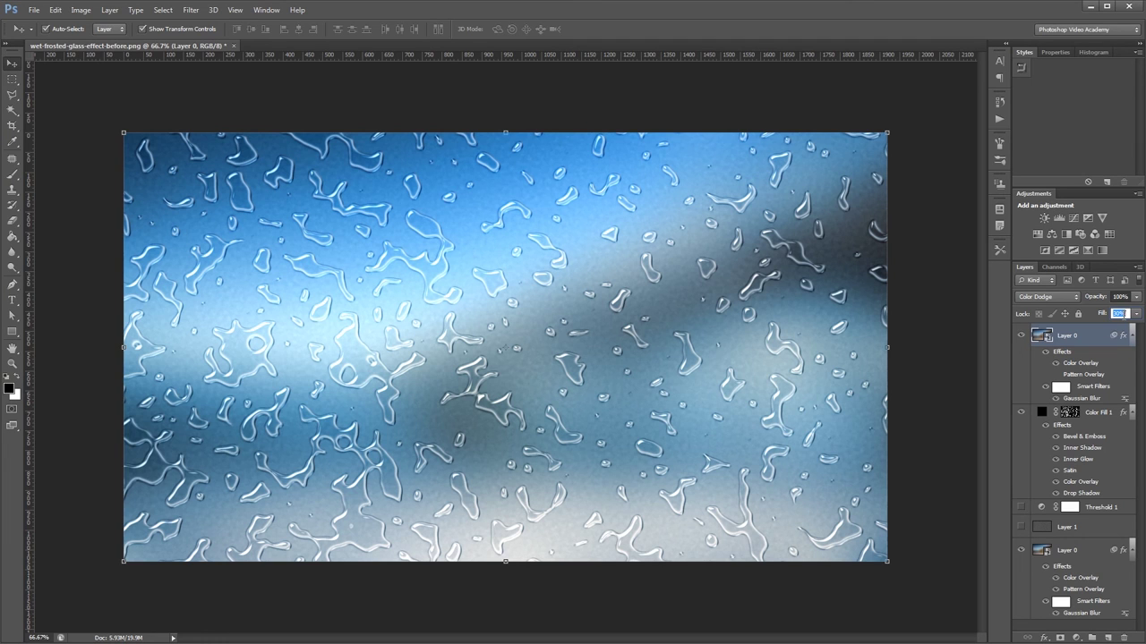
left_click(954, 383)
key("ctrl+plus")
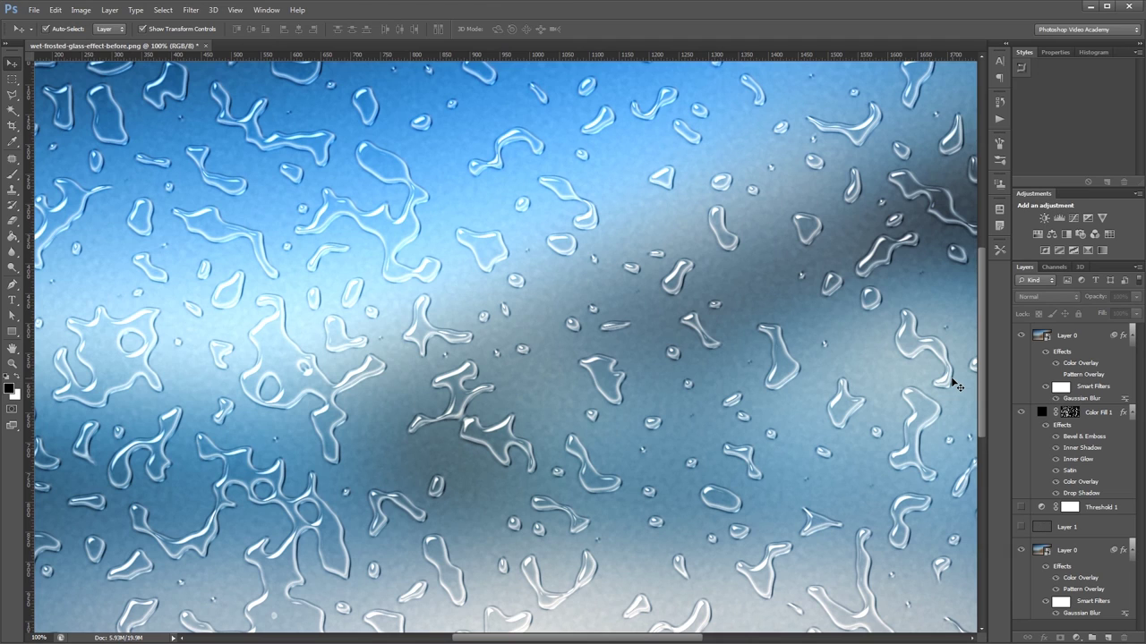